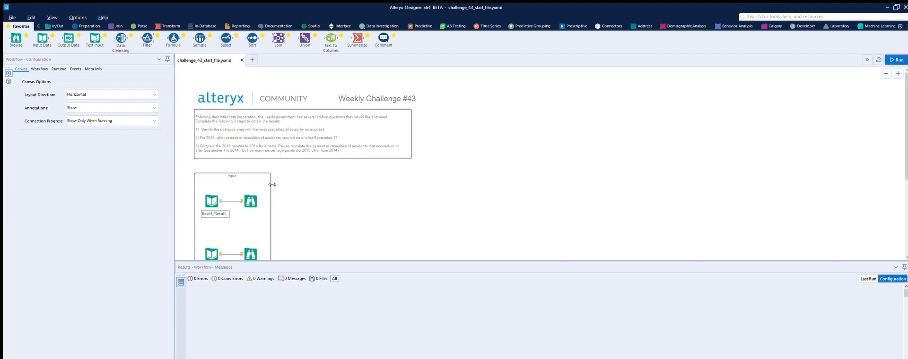
# Examine the challenge questions and preview the fields of the Race1_Result and Leeds Postcode Areas inputs, including centroid coordinates and accident dates
pyautogui.click(272, 184)
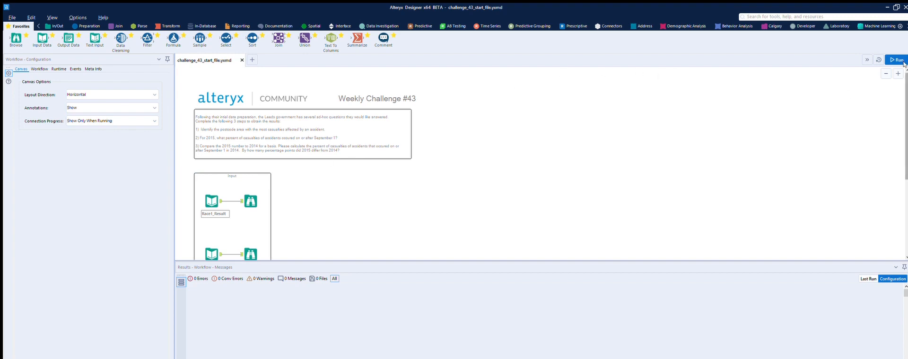
pyautogui.click(898, 73)
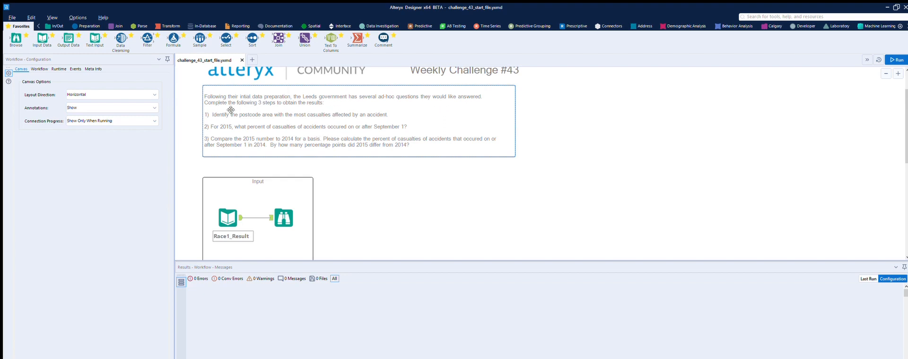
pyautogui.click(228, 218)
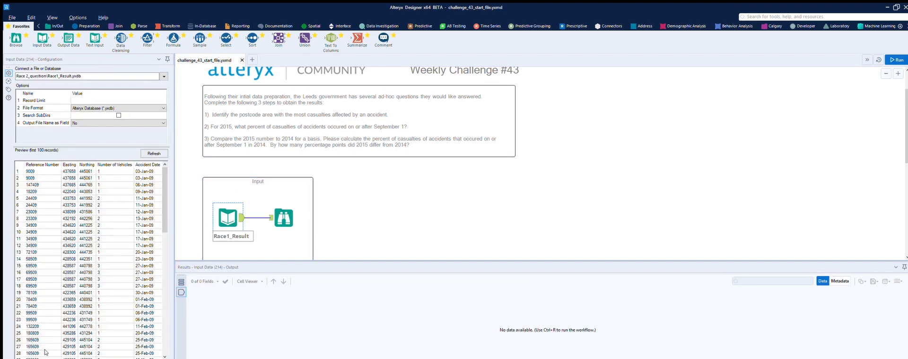
pyautogui.hscroll(5, 52, 352)
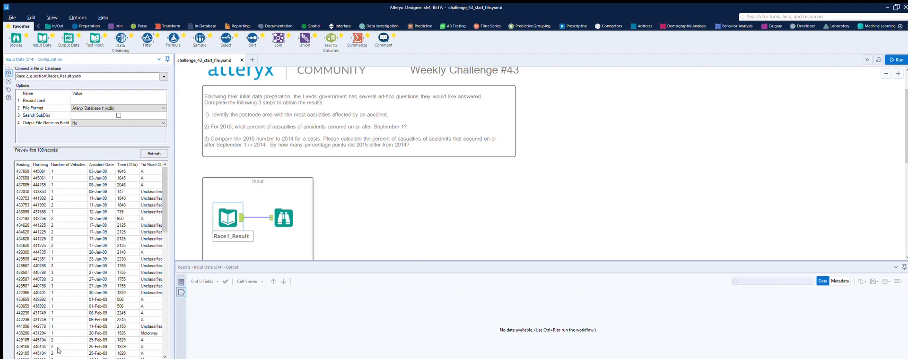
pyautogui.scroll(-4, 253, 227)
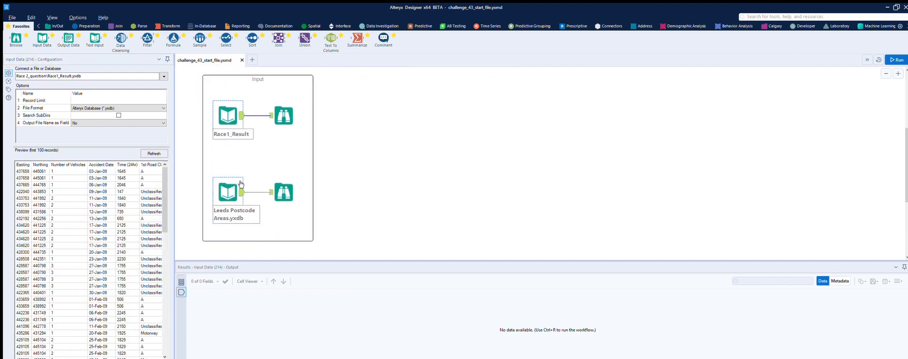
pyautogui.click(240, 185)
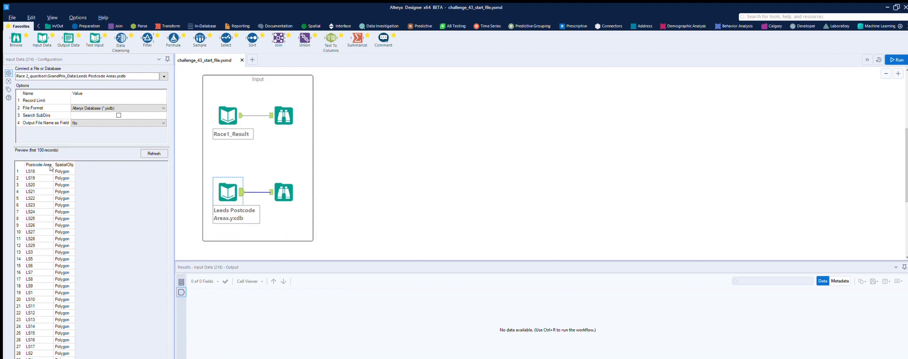
pyautogui.click(231, 113)
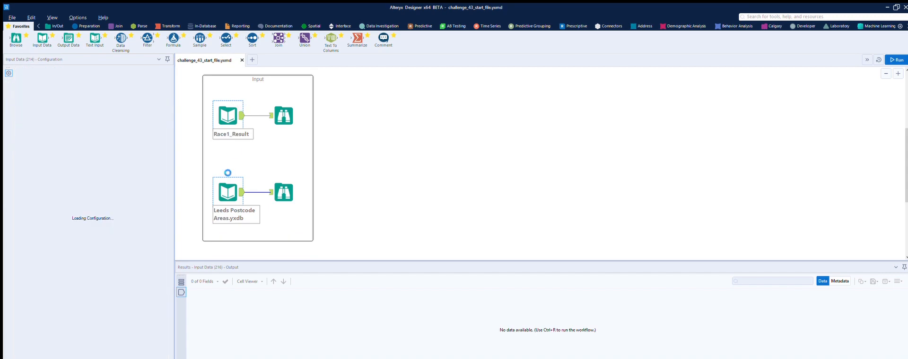
pyautogui.hscroll(5, 41, 350)
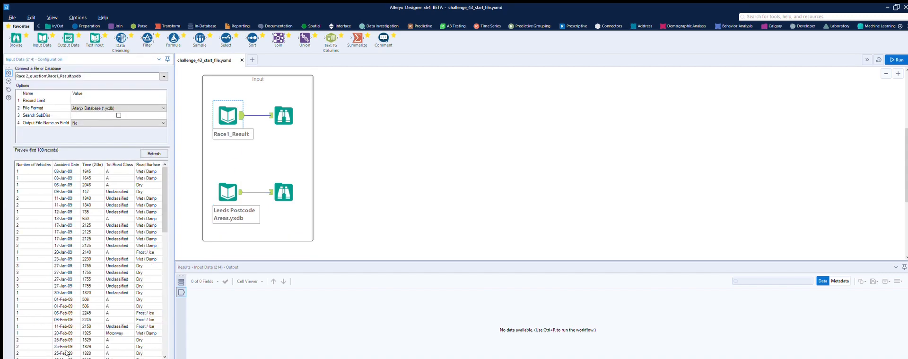
pyautogui.hscroll(5, 110, 357)
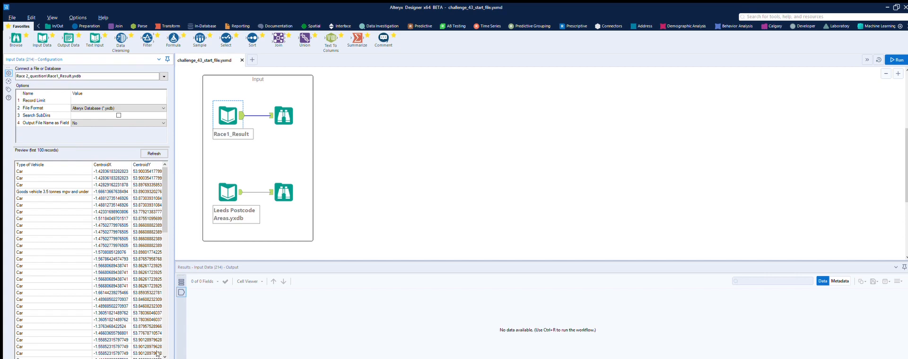
pyautogui.hscroll(3, 158, 354)
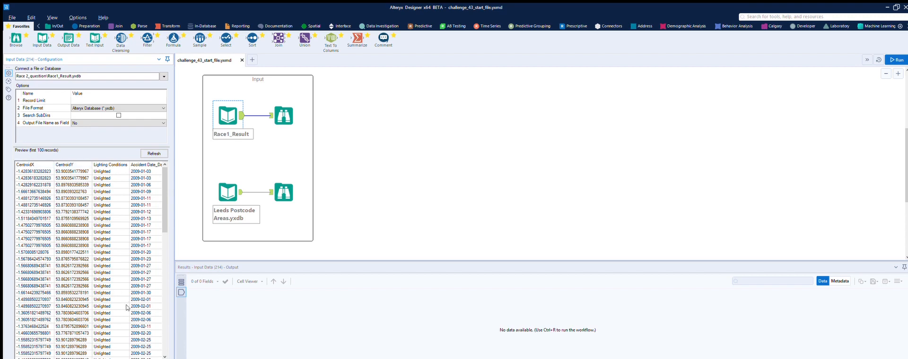
pyautogui.hscroll(1, 139, 352)
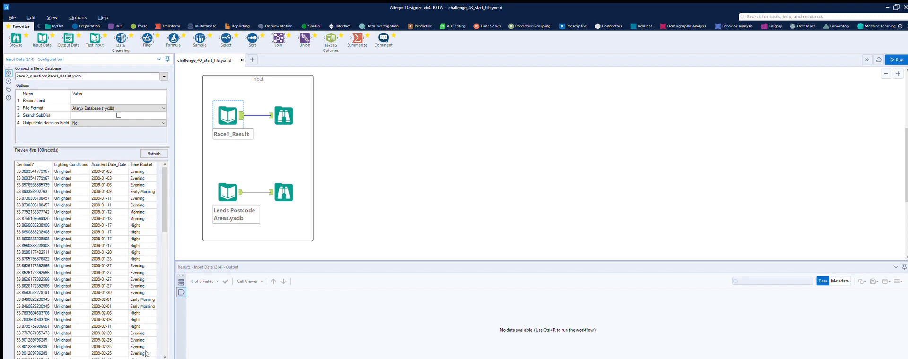
pyautogui.hscroll(-4, 140, 355)
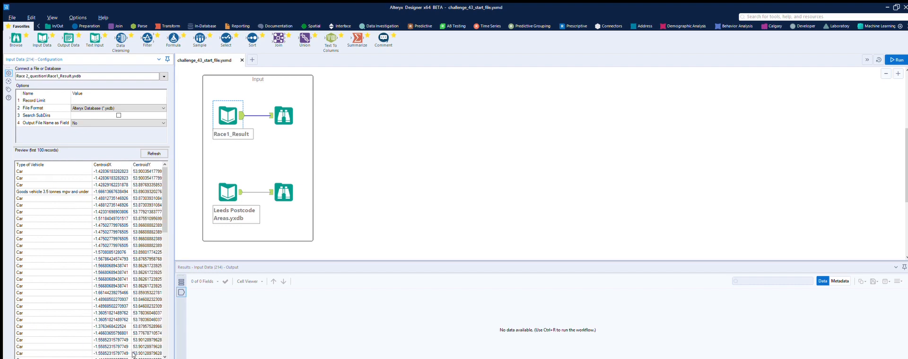
pyautogui.hscroll(1, 133, 355)
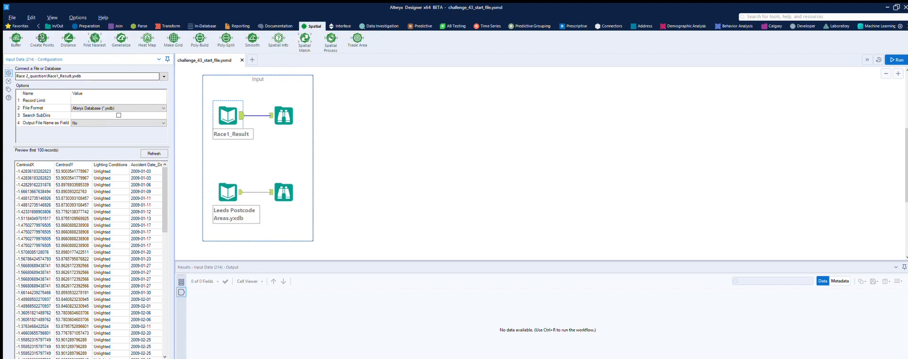
# Add a Create Points tool fed by Race1_Result with CentroidX as longitude and CentroidY as latitude, run the workflow and inspect its output
pyautogui.moveTo(42, 32); pyautogui.dragTo(410, 123)
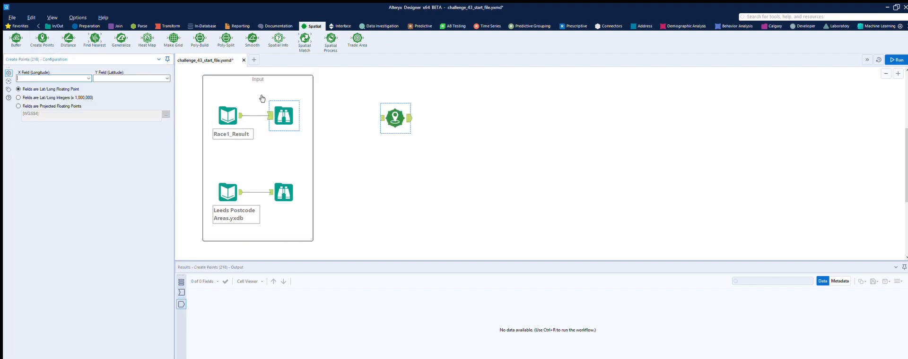
pyautogui.moveTo(241, 115); pyautogui.dragTo(381, 118)
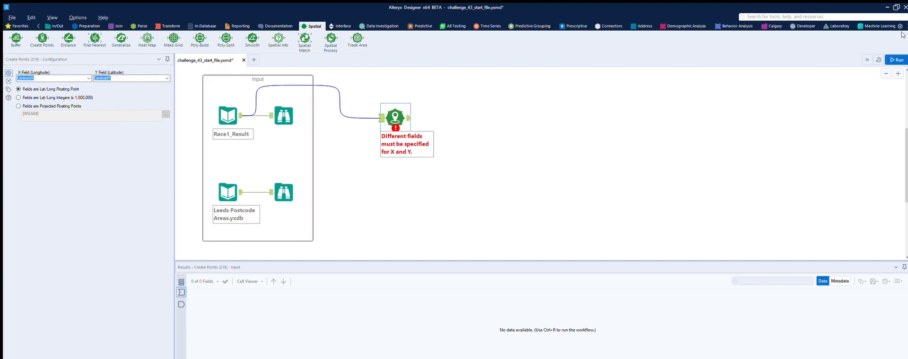
pyautogui.click(897, 59)
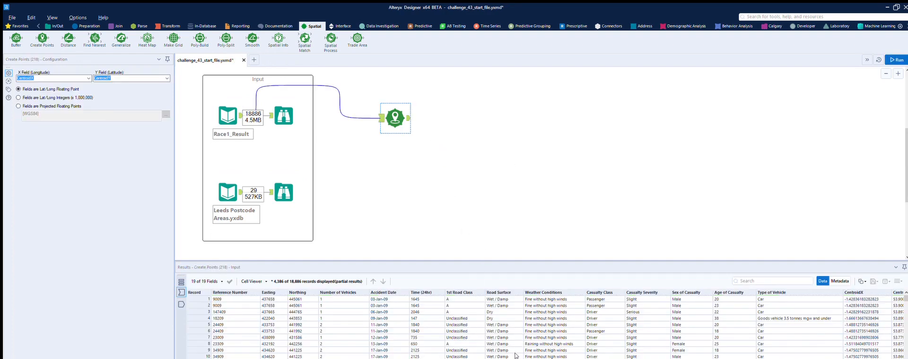
pyautogui.hscroll(5, 518, 356)
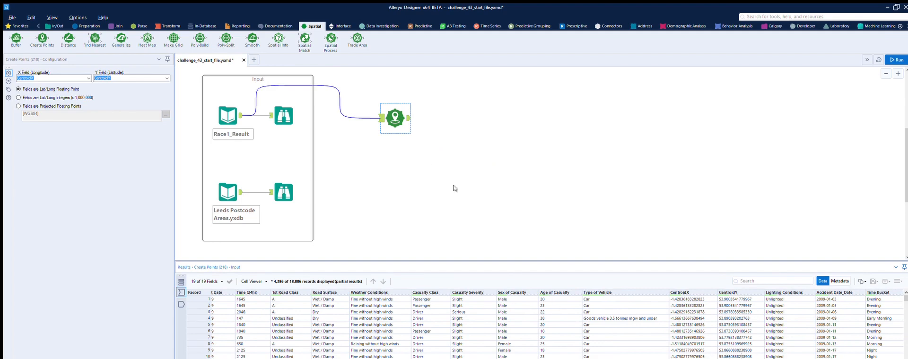
pyautogui.click(409, 117)
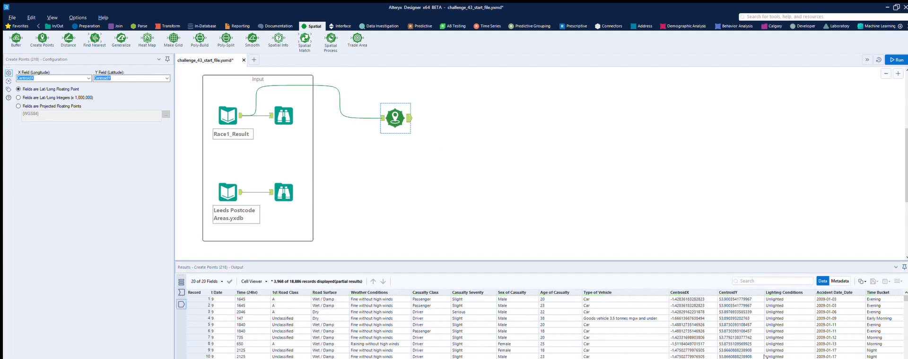
pyautogui.hscroll(2, 765, 357)
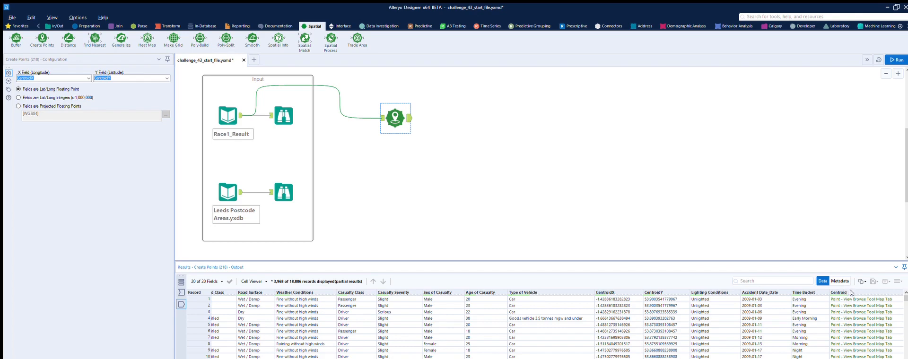
pyautogui.scroll(-3, 851, 295)
pyautogui.scroll(3, 851, 295)
# Try to combine the created points with Leeds Postcode Areas using a Join tool, and run the workflow
pyautogui.click(118, 26)
pyautogui.moveTo(94, 39); pyautogui.dragTo(457, 130)
pyautogui.moveTo(236, 190); pyautogui.dragTo(444, 136)
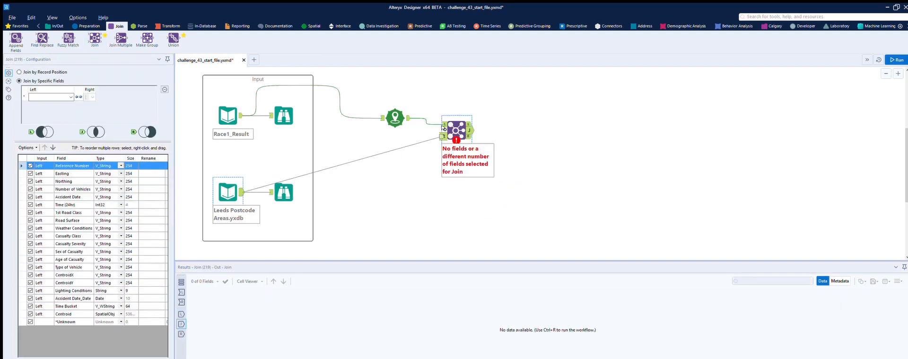
pyautogui.click(896, 59)
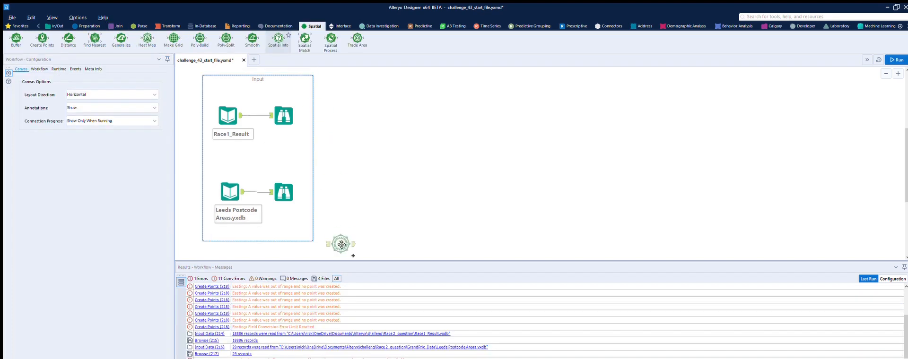
# Add a Spatial Info tool to Leeds Postcode Areas, output SpatialObj's centroid as X and Y fields, run the workflow and view the output
pyautogui.moveTo(340, 244); pyautogui.dragTo(346, 204)
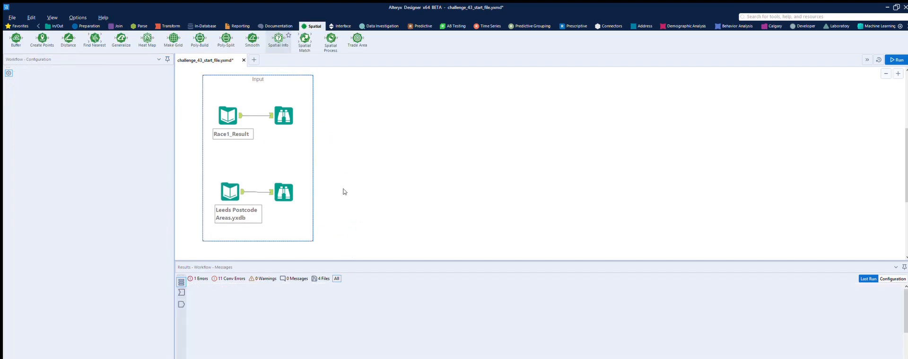
pyautogui.moveTo(242, 191); pyautogui.dragTo(333, 204)
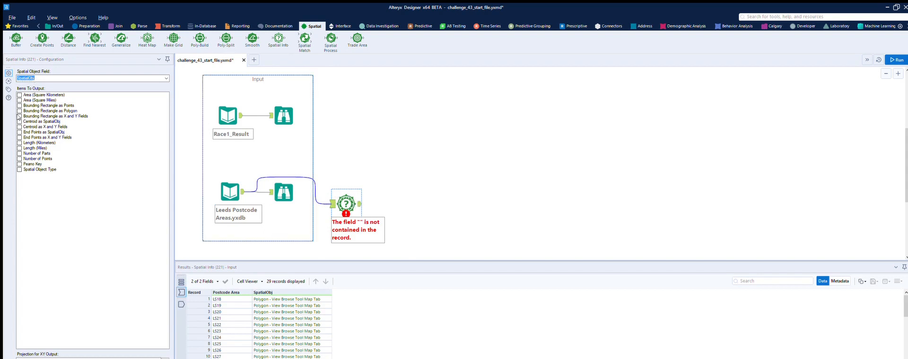
pyautogui.click(19, 127)
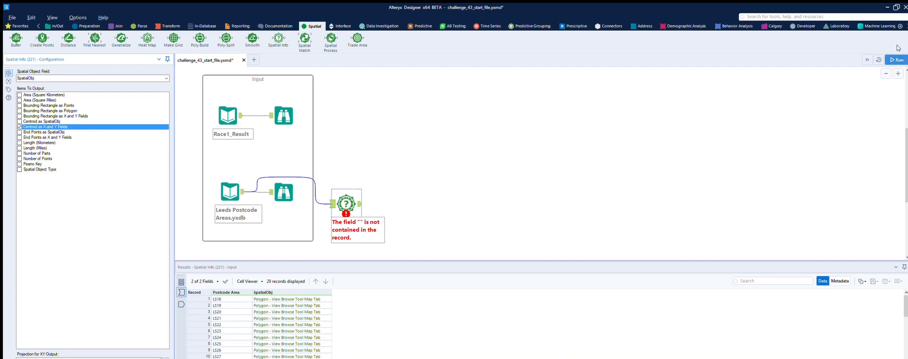
pyautogui.click(898, 59)
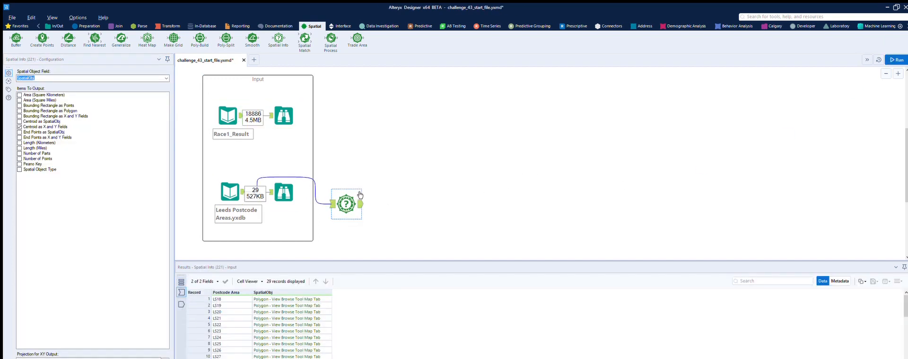
pyautogui.click(360, 195)
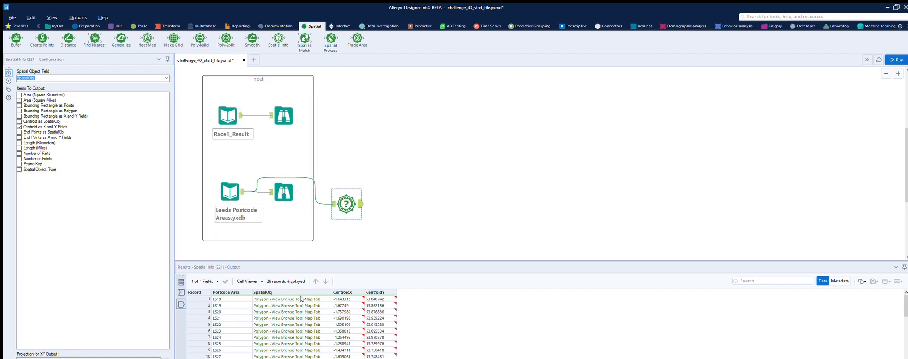
# Place a Spatial Match tool, feed its target from Race1_Result through Create Points using CentroidX and CentroidY, and run the workflow
pyautogui.moveTo(304, 38); pyautogui.dragTo(396, 117)
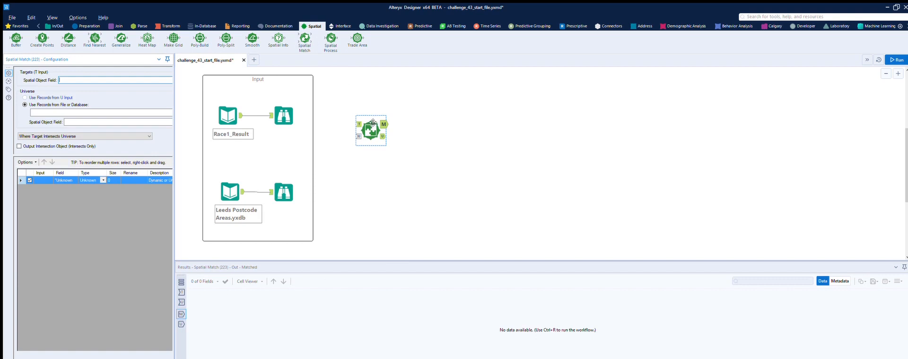
pyautogui.moveTo(372, 122); pyautogui.dragTo(408, 121)
pyautogui.moveTo(42, 38); pyautogui.dragTo(341, 125)
pyautogui.moveTo(241, 116); pyautogui.dragTo(325, 124)
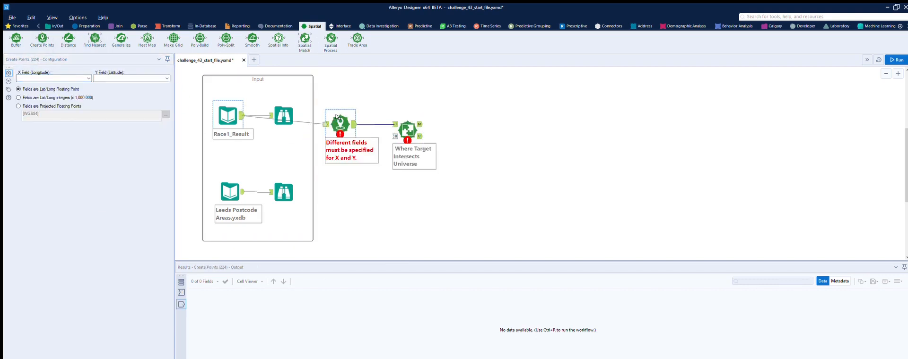
pyautogui.click(346, 115)
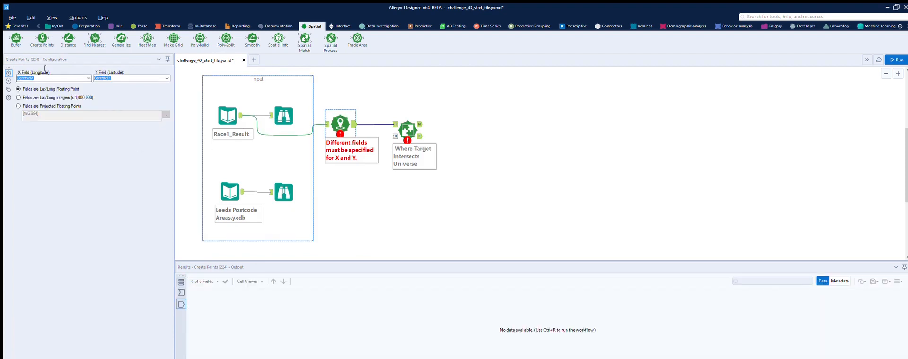
pyautogui.click(895, 59)
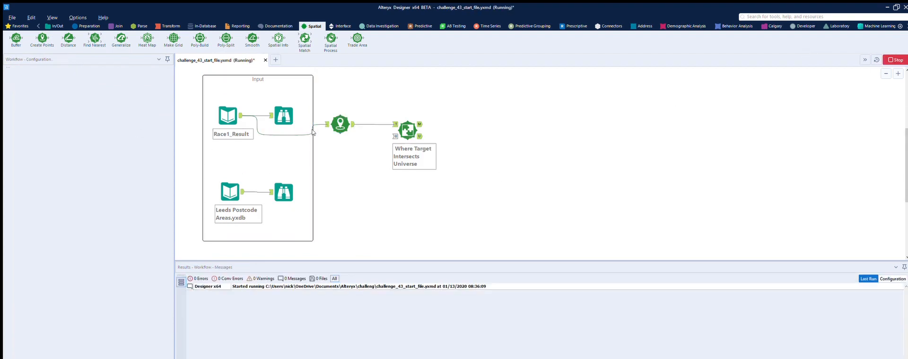
# Connect Leeds Postcode Areas as the Spatial Match universe, match where target is within universe, run the workflow and view the matched records
pyautogui.click(410, 119)
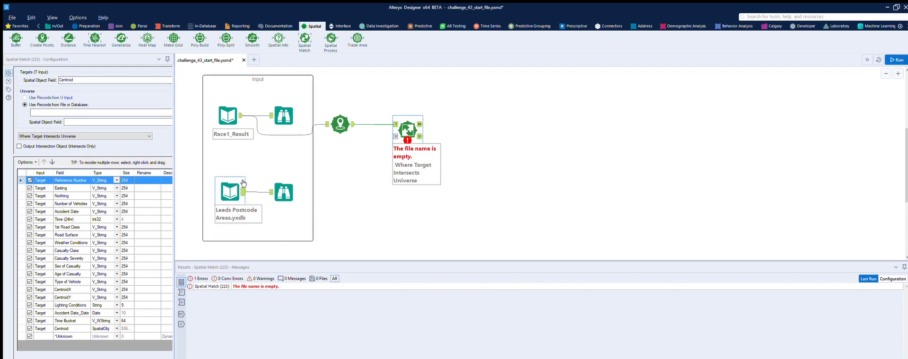
pyautogui.moveTo(244, 191); pyautogui.dragTo(395, 136)
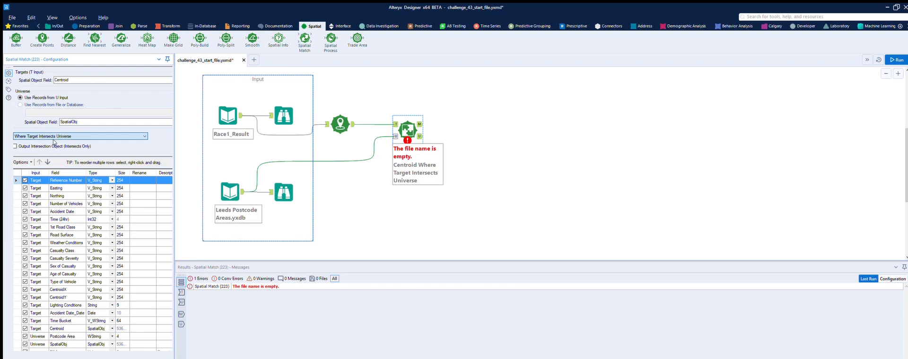
pyautogui.click(552, 149)
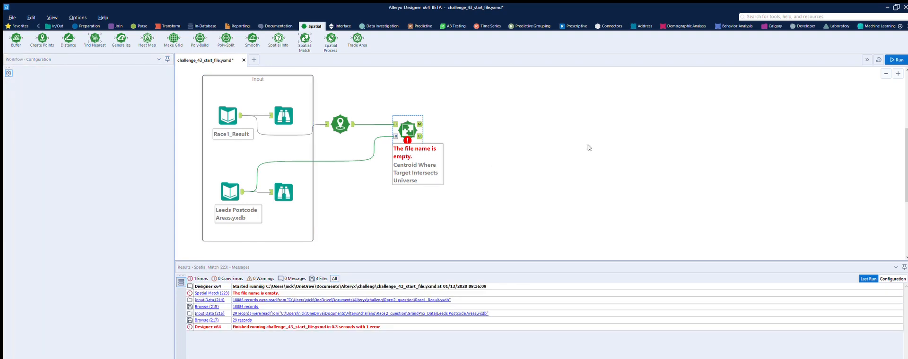
pyautogui.click(896, 60)
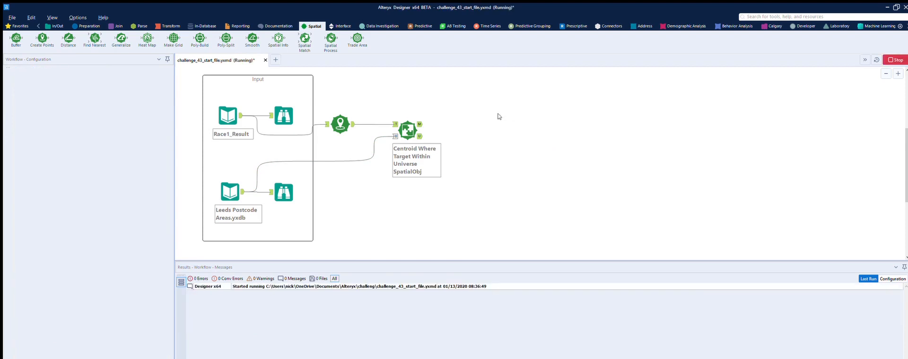
pyautogui.click(419, 118)
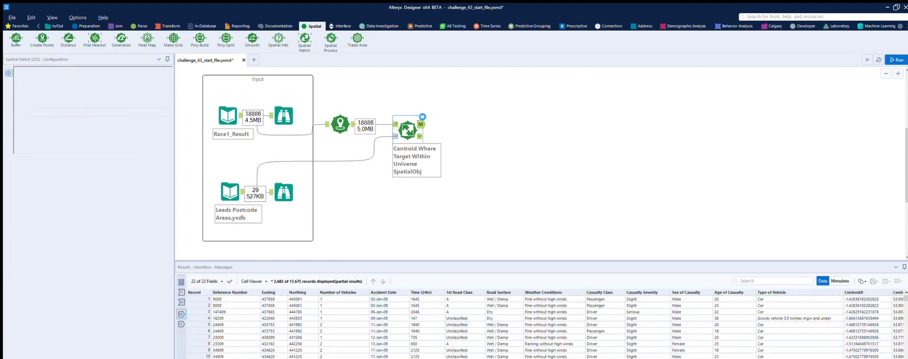
# Add a Summarize tool to the Spatial Match's matched output and group by Postcode Area
pyautogui.hscroll(10, 528, 350)
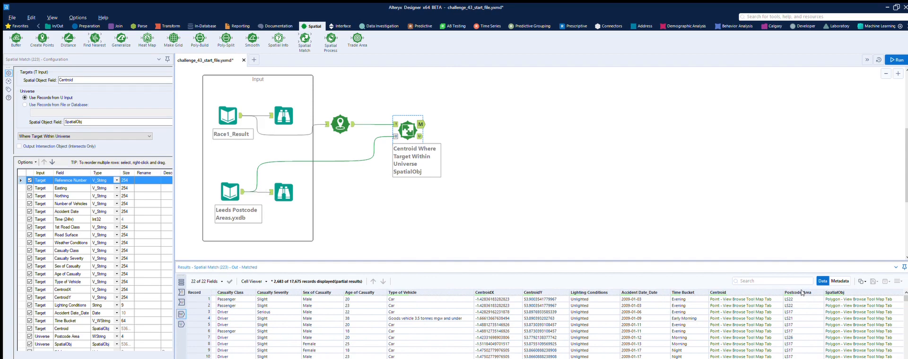
pyautogui.scroll(-9, 803, 292)
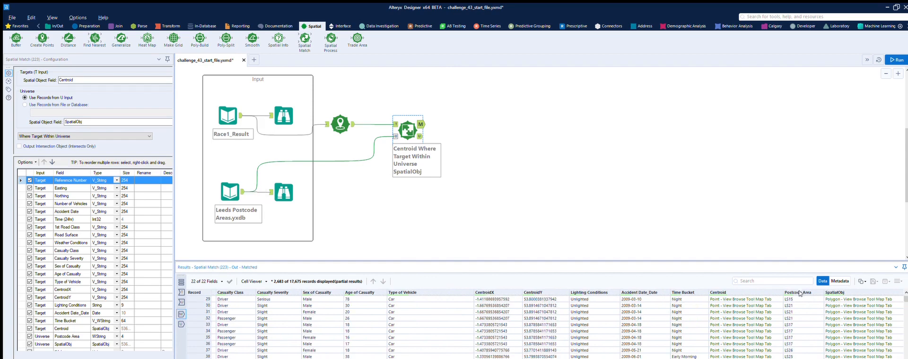
pyautogui.scroll(9, 800, 294)
pyautogui.scroll(3, 629, 178)
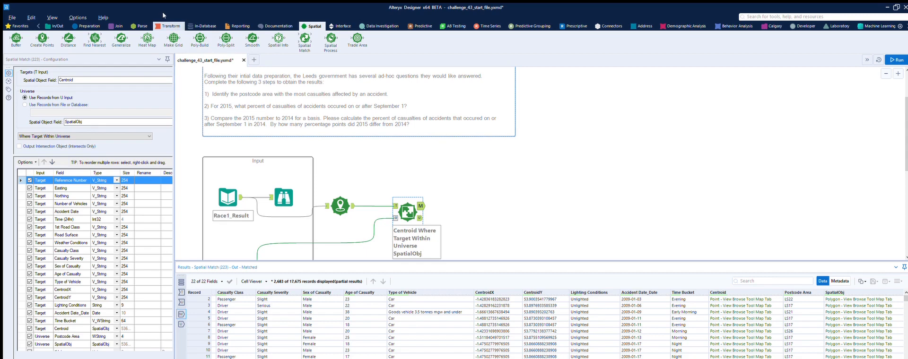
pyautogui.click(168, 26)
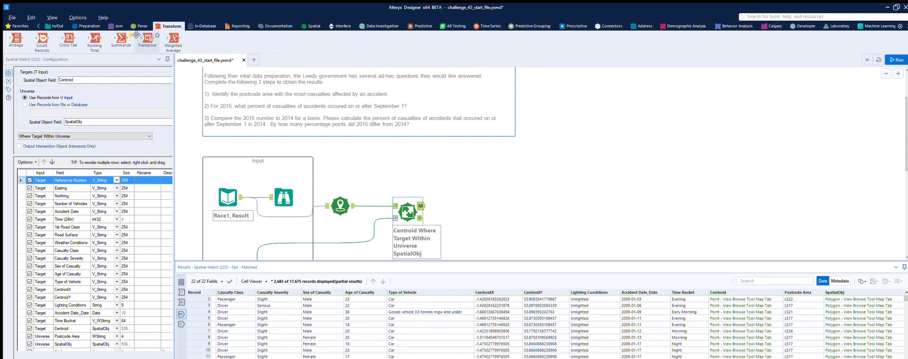
pyautogui.moveTo(121, 41); pyautogui.dragTo(472, 194)
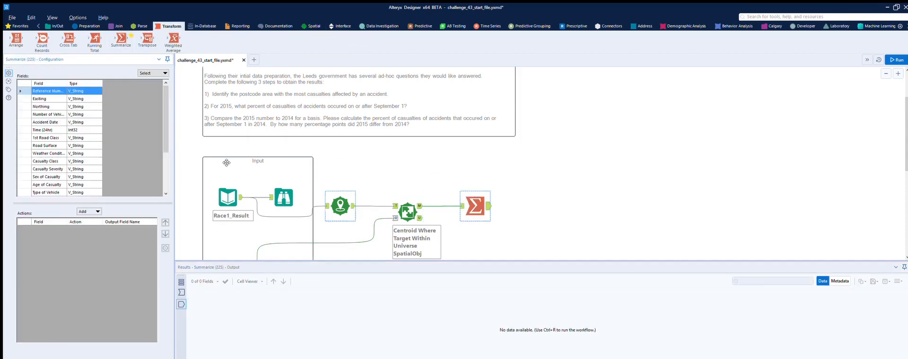
pyautogui.scroll(-3, 156, 113)
pyautogui.click(95, 184)
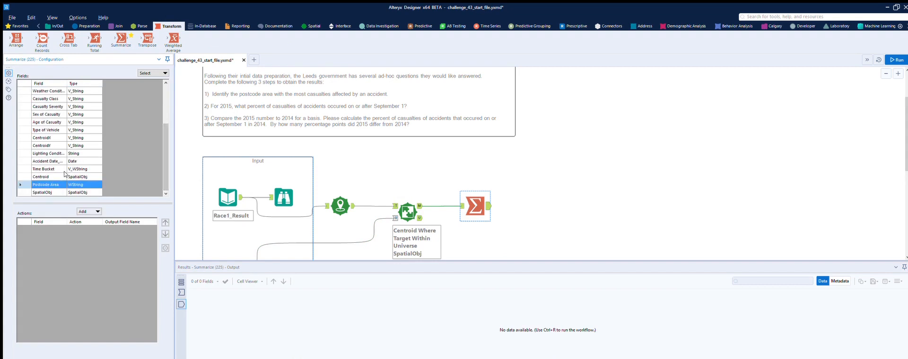
pyautogui.click(98, 211)
pyautogui.click(107, 222)
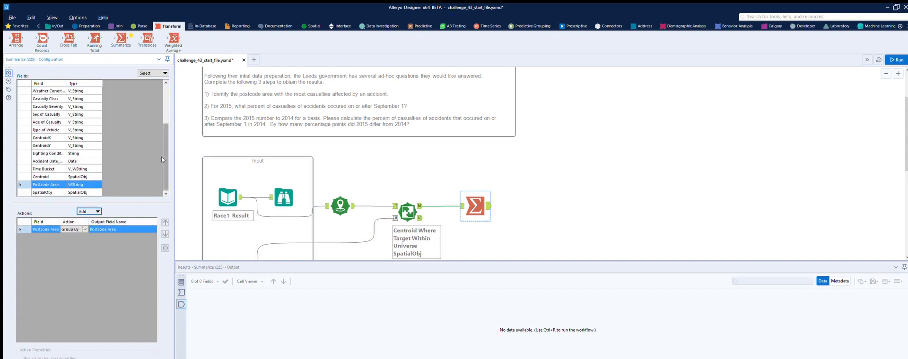
# Add a Count Distinct of Reference Number to the Summarize tool and run the workflow
pyautogui.moveTo(163, 157); pyautogui.dragTo(162, 114)
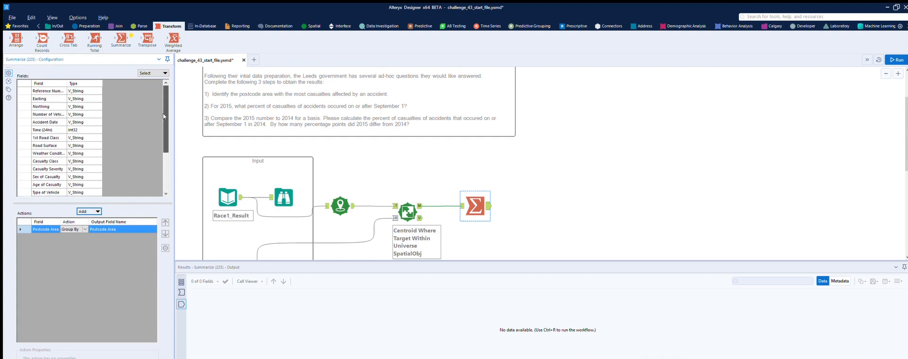
pyautogui.click(46, 89)
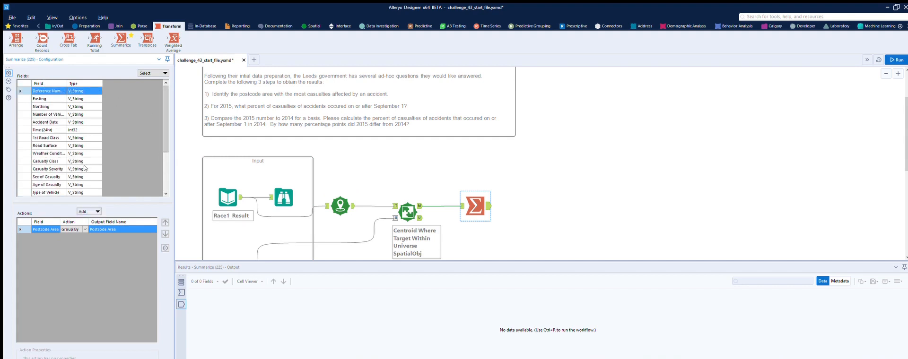
pyautogui.click(105, 239)
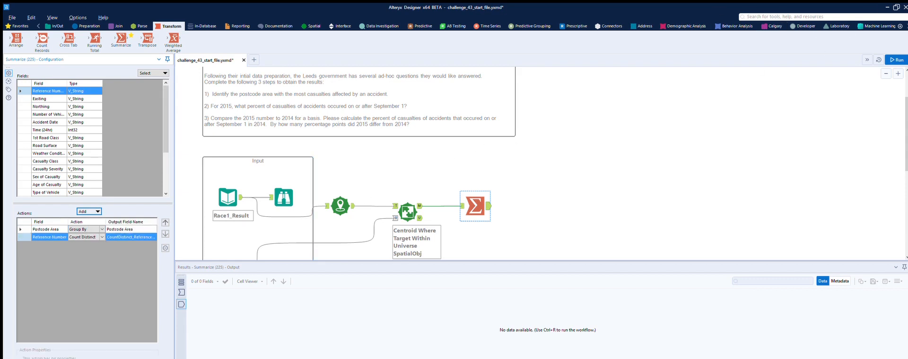
pyautogui.click(895, 59)
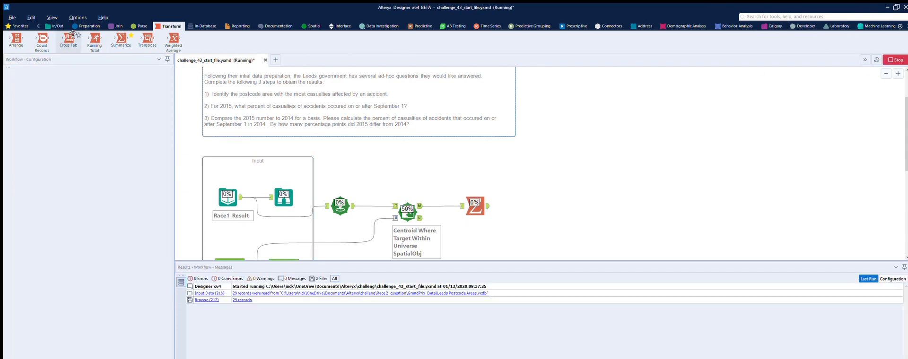
# Add a Sort tool after Summarize, order CountDistinct_Reference Number descending, and run the workflow
pyautogui.click(87, 26)
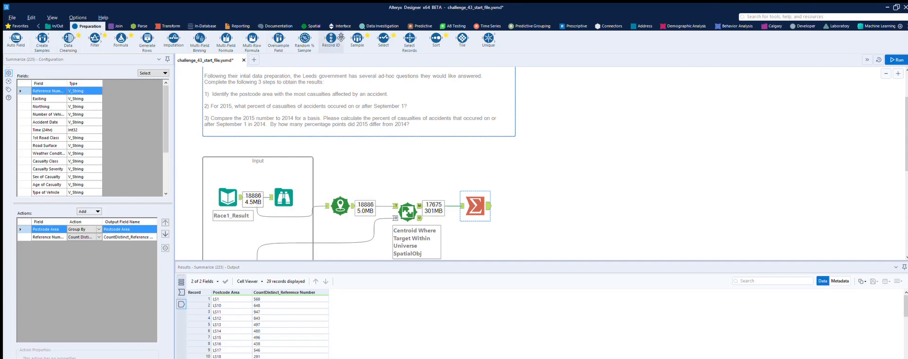
pyautogui.moveTo(436, 39); pyautogui.dragTo(553, 205)
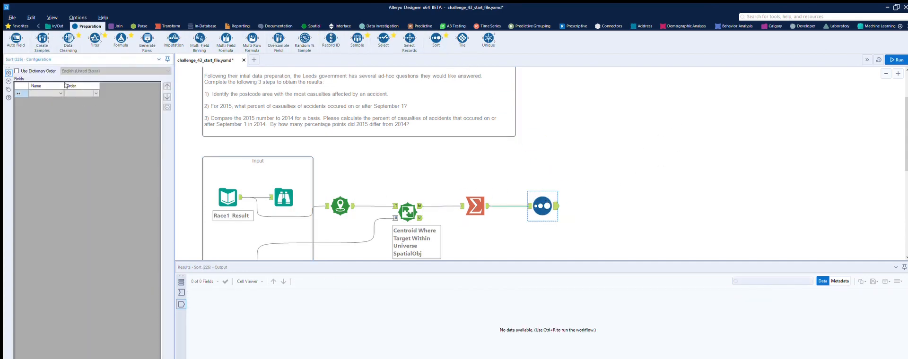
pyautogui.click(49, 93)
pyautogui.click(48, 108)
pyautogui.click(128, 93)
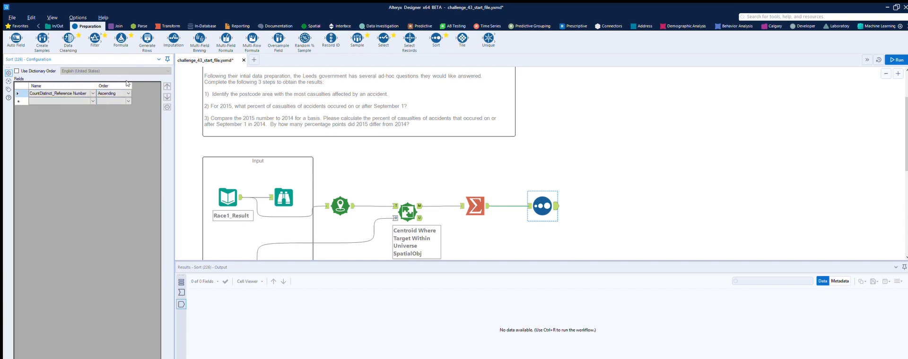
pyautogui.click(114, 107)
pyautogui.click(896, 60)
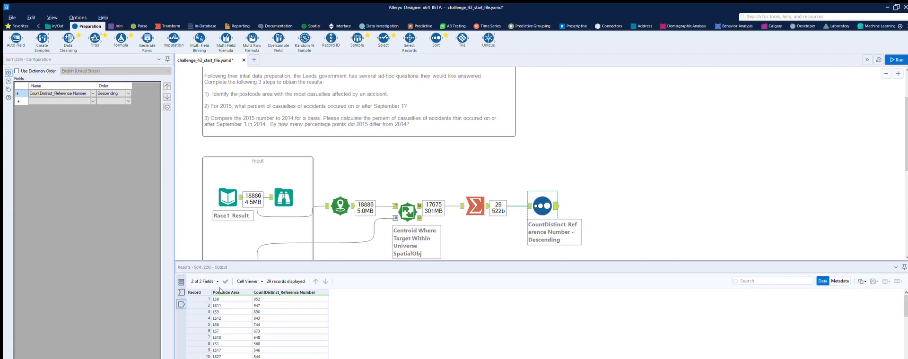
# Attach a Browse tool to the output of the Sort tool
pyautogui.click(619, 205)
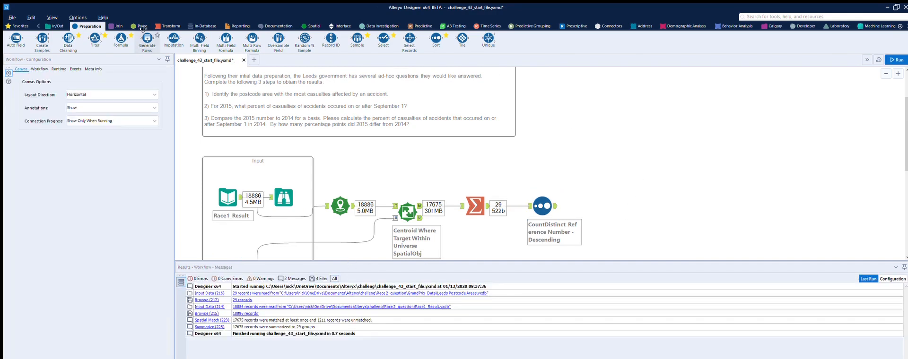
pyautogui.click(54, 26)
pyautogui.moveTo(16, 39); pyautogui.dragTo(623, 206)
# Read the second and third challenge questions and examine the fields of the Race1_Result output for accident dates
pyautogui.scroll(-1, 617, 194)
pyautogui.scroll(3, 617, 190)
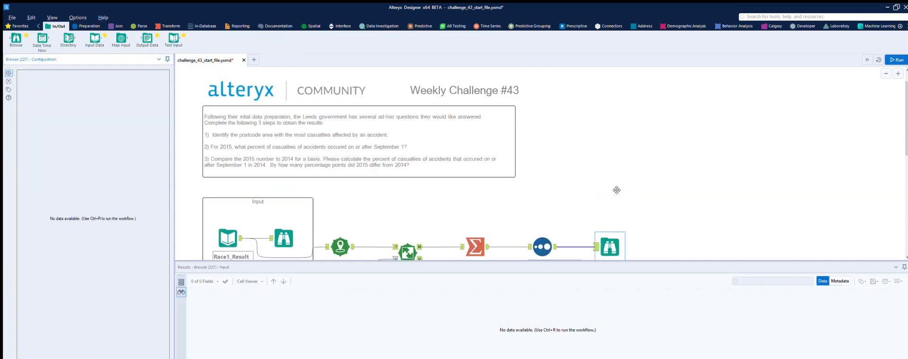
pyautogui.scroll(-1, 613, 190)
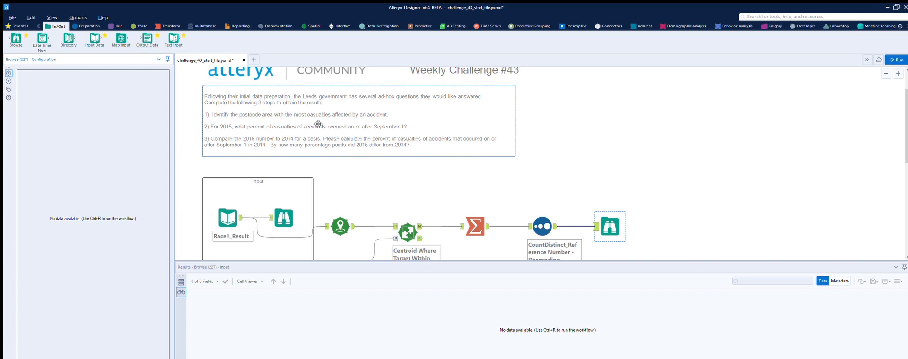
pyautogui.scroll(-1, 417, 125)
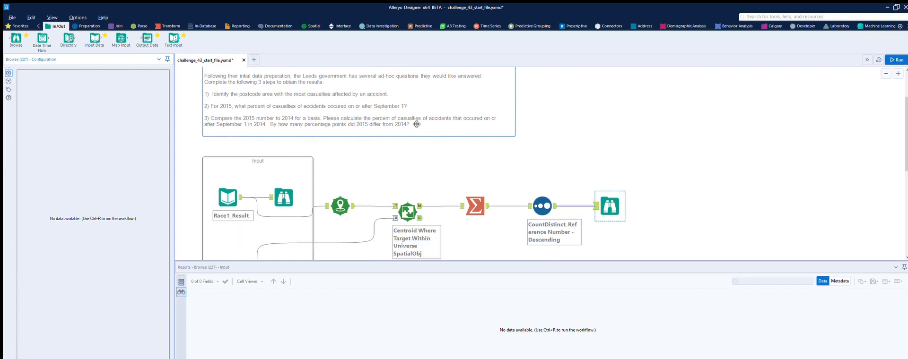
pyautogui.scroll(-1, 381, 176)
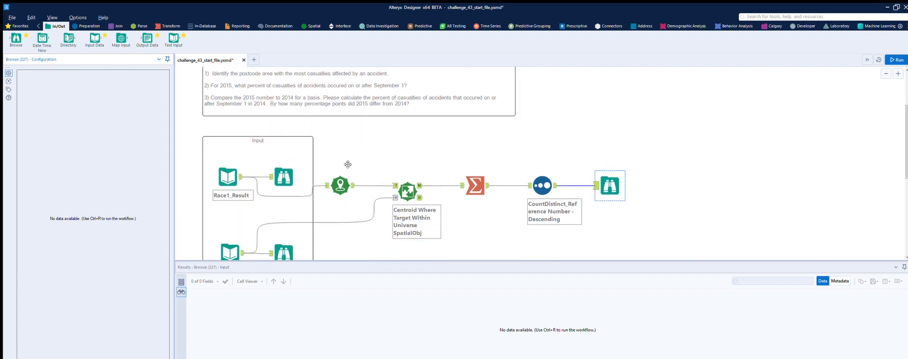
pyautogui.click(236, 175)
pyautogui.scroll(-1, 290, 241)
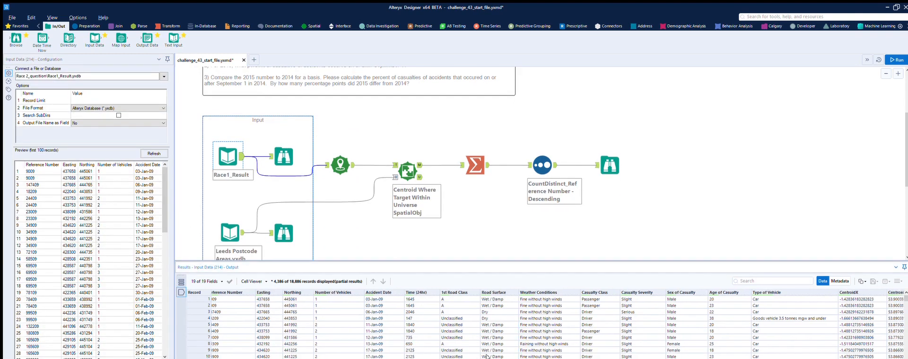
pyautogui.hscroll(4, 627, 357)
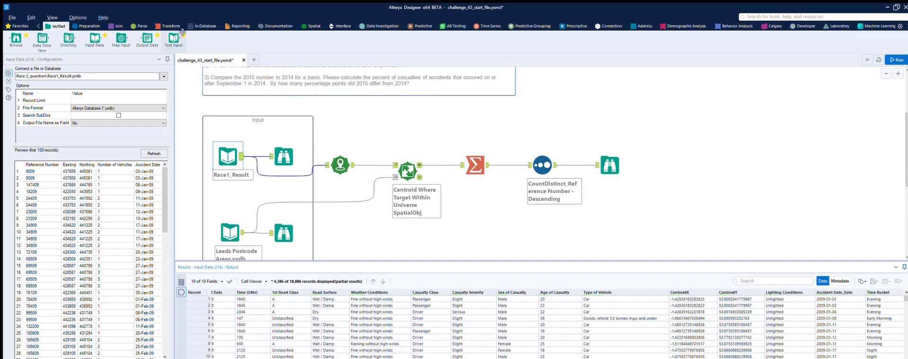
# Place a Filter tool below the Spatial Match and feed it from Race1_Result
pyautogui.click(88, 26)
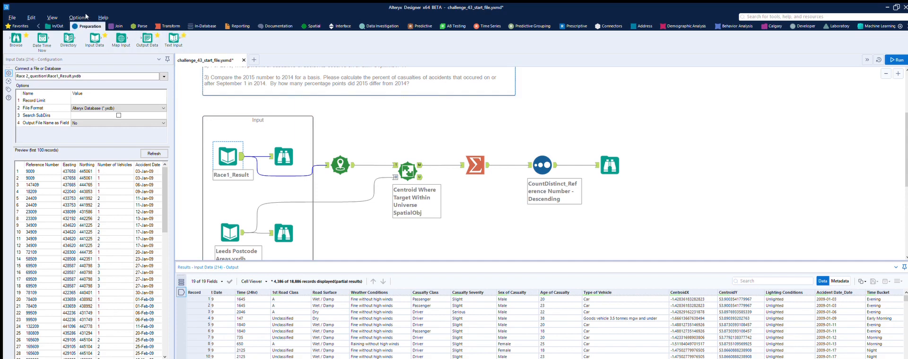
pyautogui.moveTo(94, 40); pyautogui.dragTo(401, 233)
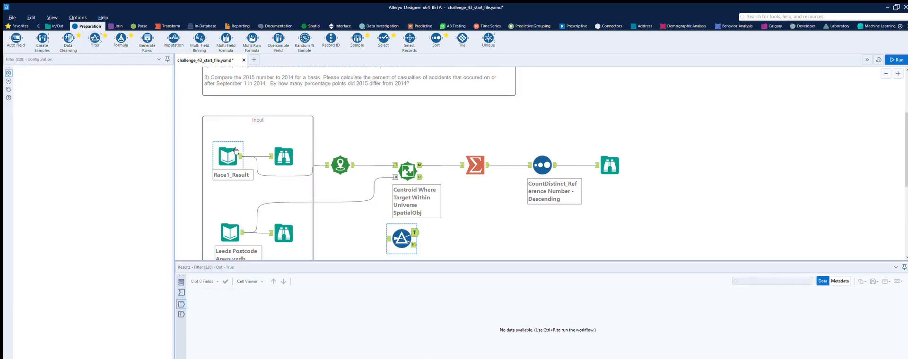
pyautogui.moveTo(242, 156); pyautogui.dragTo(388, 239)
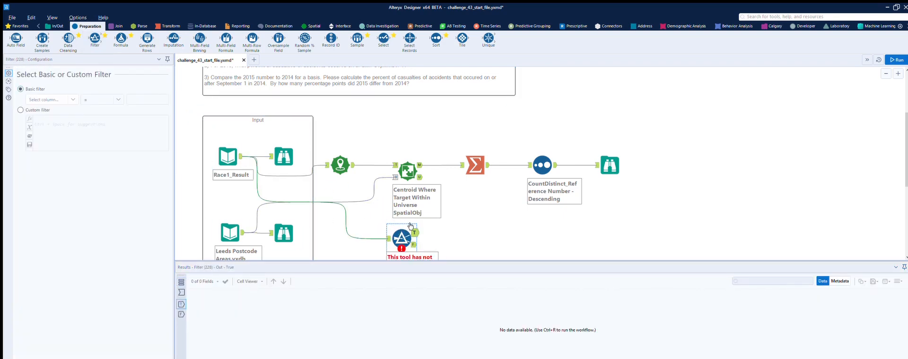
# Set the basic filter to the Accident Date_Date column with the Range operator
pyautogui.click(47, 99)
pyautogui.scroll(-3, 62, 127)
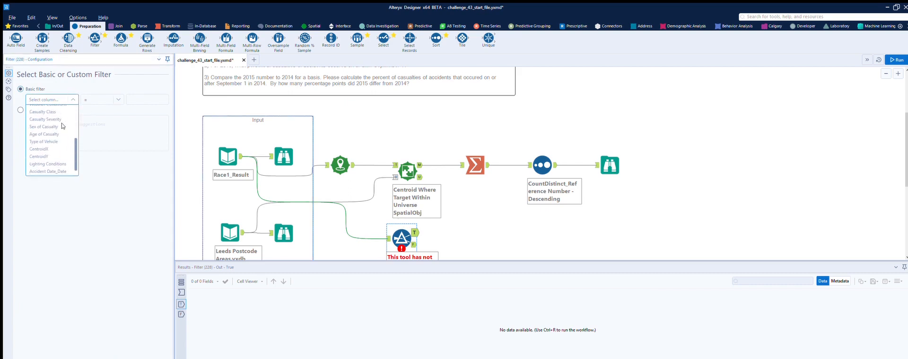
pyautogui.click(52, 165)
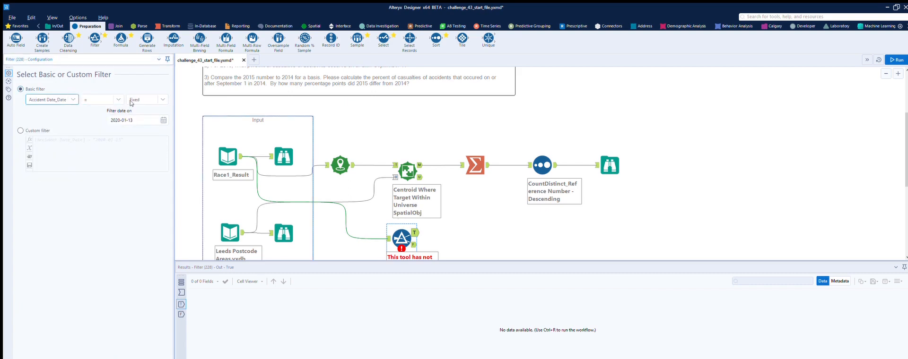
pyautogui.click(117, 96)
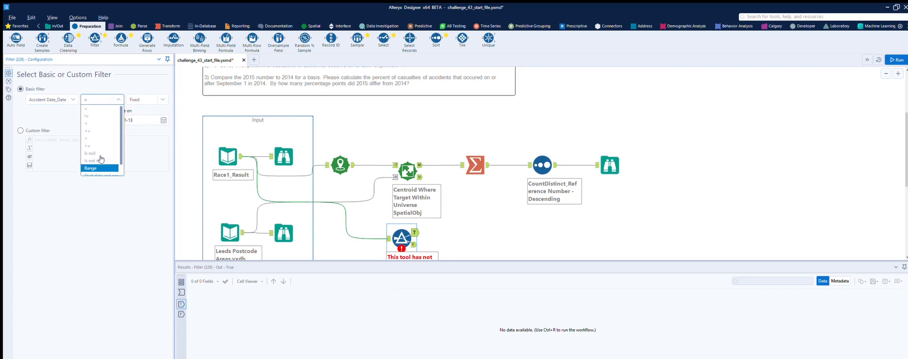
pyautogui.scroll(-2, 102, 156)
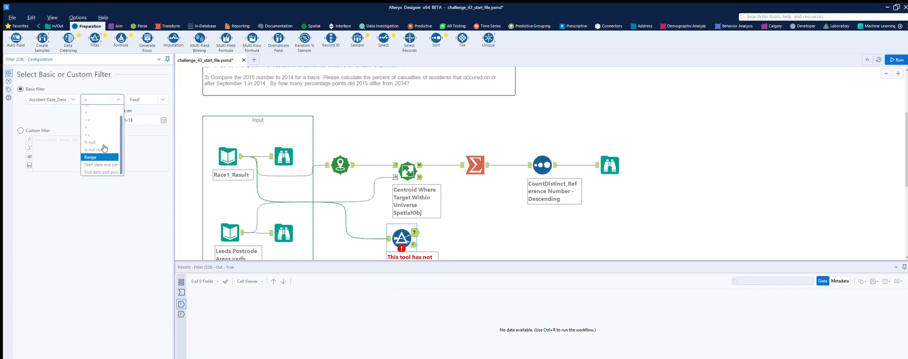
pyautogui.press('Return')
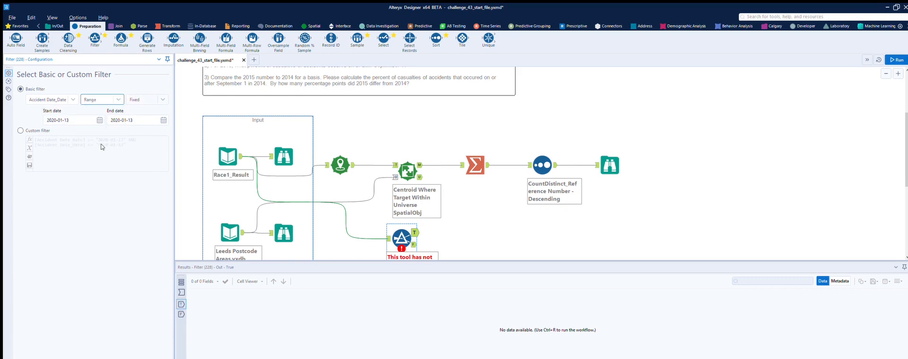
pyautogui.click(100, 121)
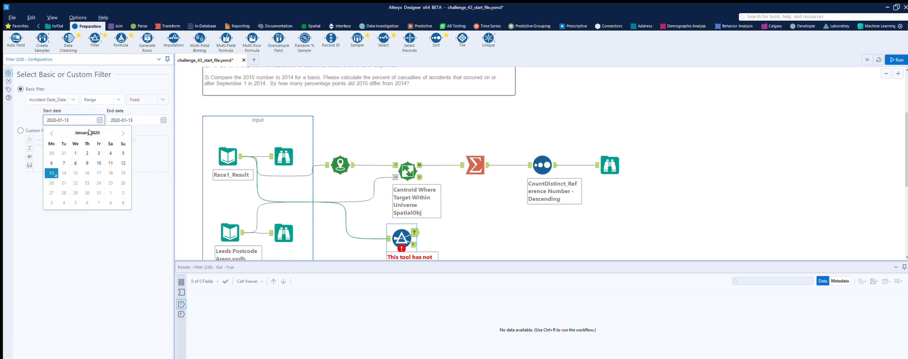
pyautogui.click(51, 133)
pyautogui.click(51, 133)
pyautogui.click(52, 133)
pyautogui.click(52, 133)
pyautogui.click(52, 133)
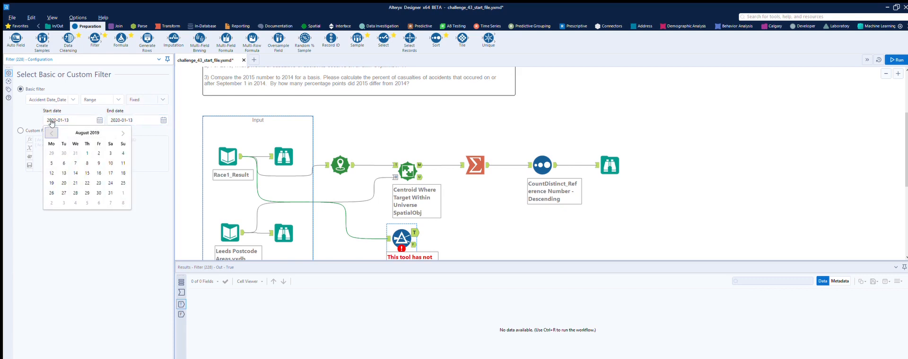
pyautogui.click(52, 133)
pyautogui.click(52, 133)
pyautogui.click(52, 133)
pyautogui.click(51, 133)
pyautogui.click(52, 133)
# Set the start date of the Accident Date_Date range filter to 2015-01-01
pyautogui.click(64, 120)
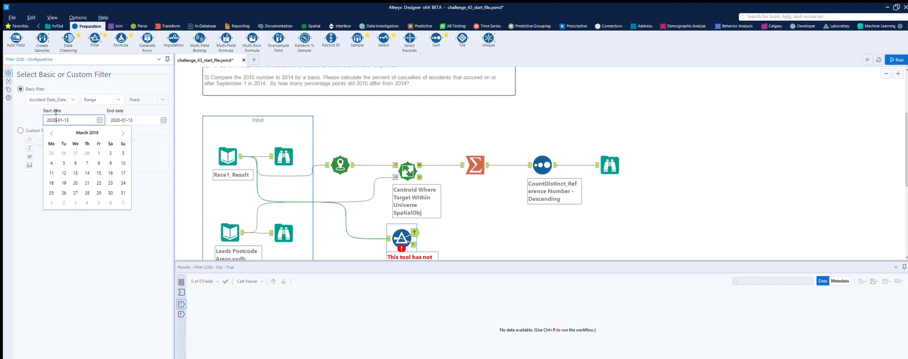
pyautogui.press('BackSpace')
pyautogui.press('BackSpace')
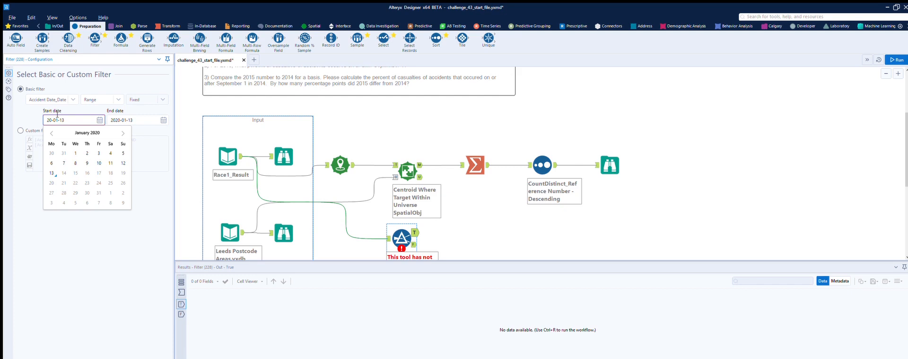
pyautogui.write('15')
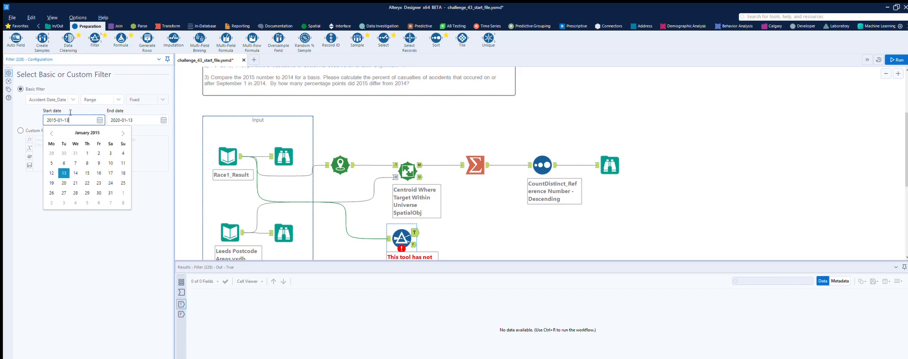
pyautogui.press('BackSpace')
pyautogui.press('BackSpace')
pyautogui.write('01')
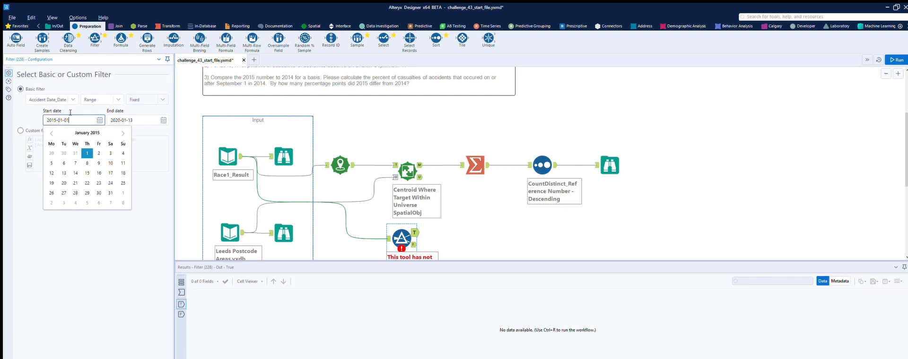
# Set the end date of the Accident Date_Date range filter to 2015-12-31
pyautogui.click(124, 121)
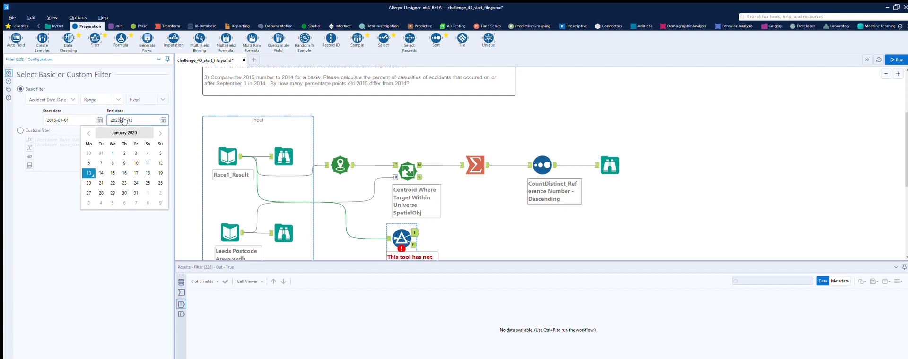
pyautogui.press('BackSpace')
pyautogui.write('15')
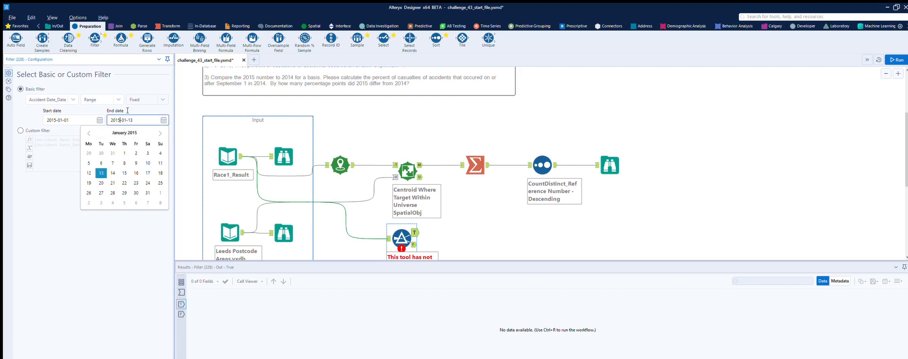
pyautogui.press('BackSpace')
pyautogui.write('12')
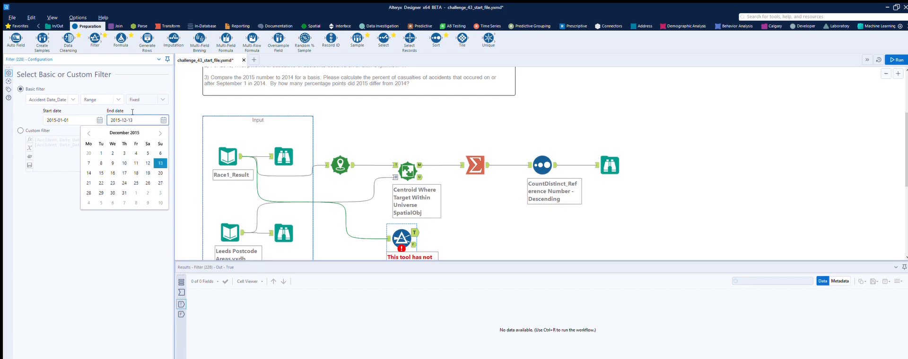
pyautogui.press('BackSpace')
pyautogui.write('1')
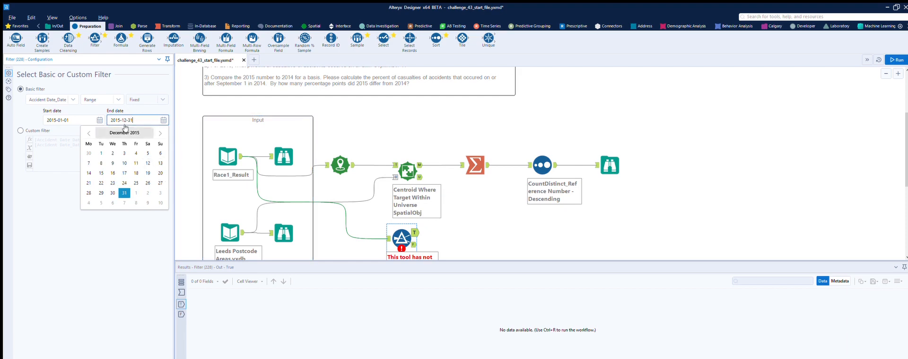
# Run the workflow, view the date filter's True output, and attach a second Filter tool to that output
pyautogui.click(573, 224)
pyautogui.hotkey('ctrl', 'r')
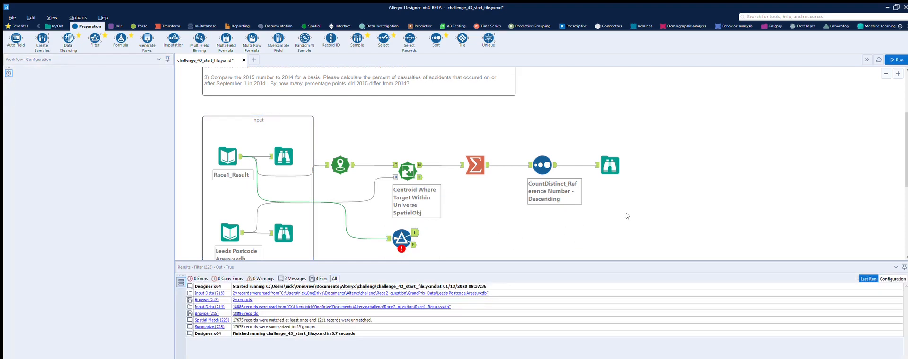
pyautogui.click(897, 59)
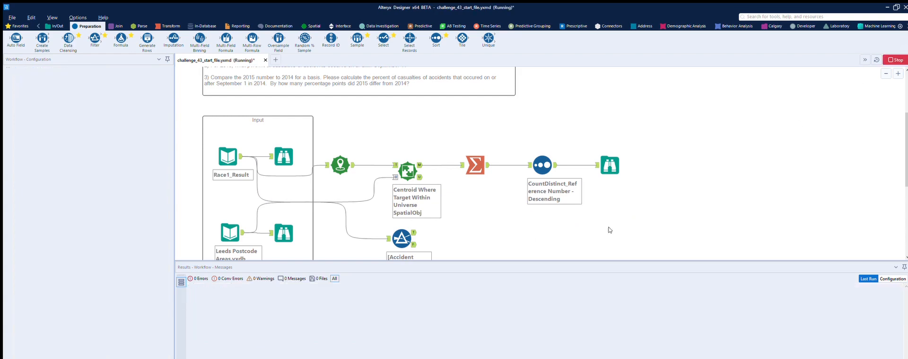
pyautogui.click(413, 222)
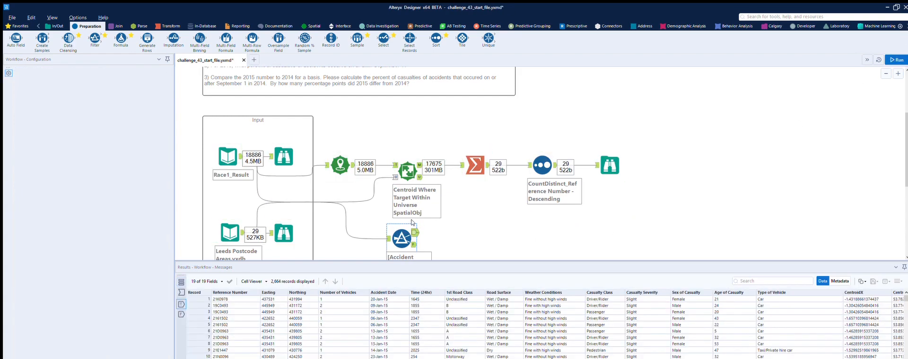
pyautogui.moveTo(95, 39); pyautogui.dragTo(490, 238)
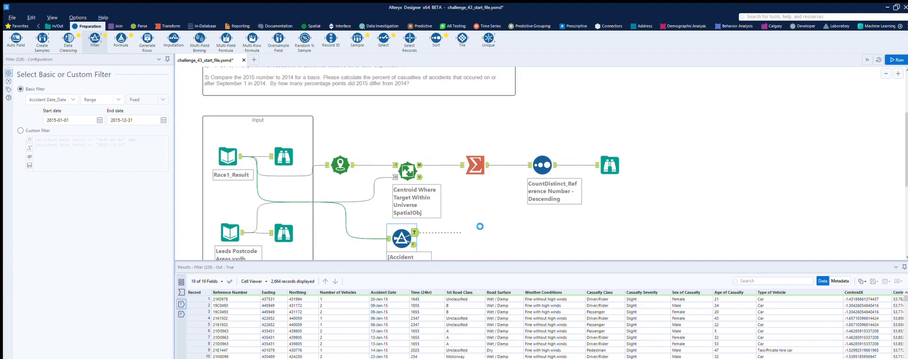
# Change the first filter's condition on Accident Date_Date to >= with the date 2015-09-01
pyautogui.click(401, 239)
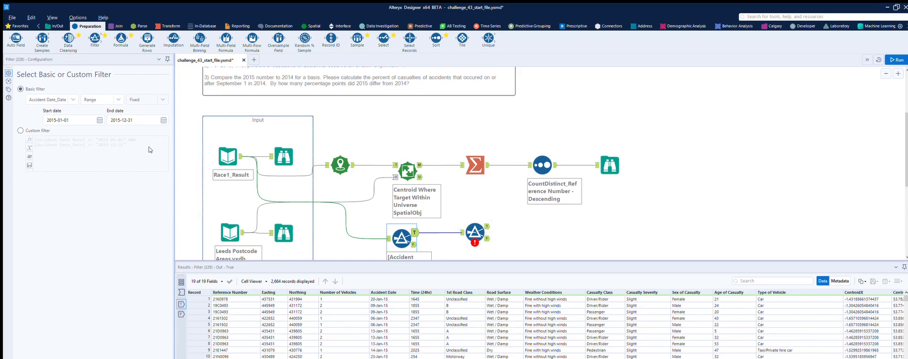
pyautogui.click(90, 99)
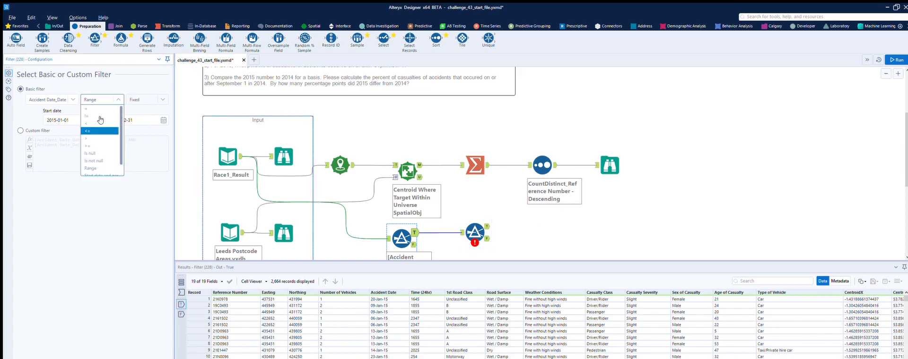
pyautogui.click(90, 145)
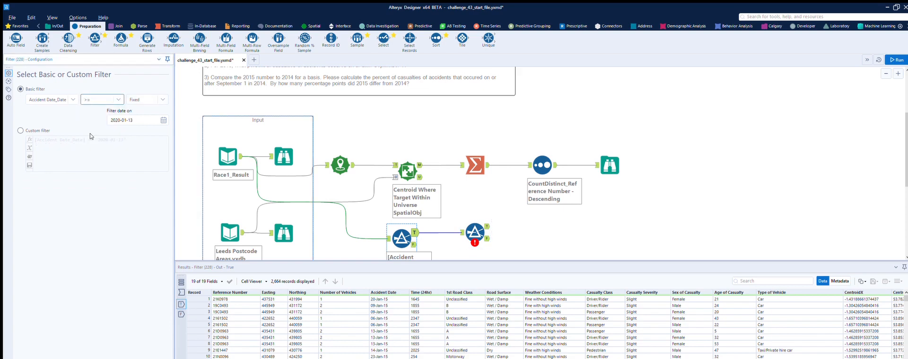
pyautogui.click(163, 120)
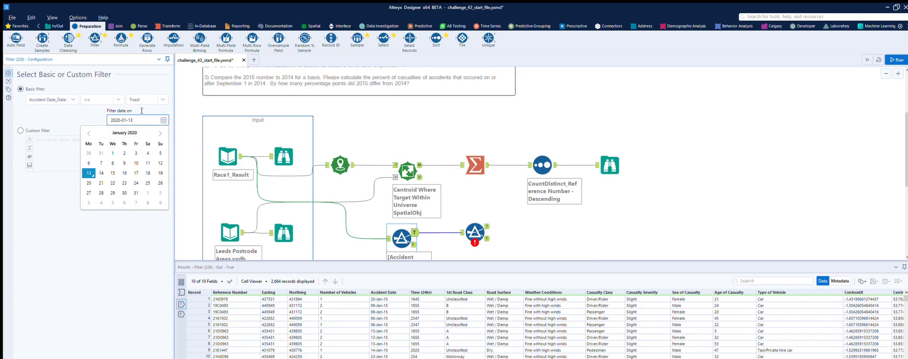
pyautogui.press('BackSpace')
pyautogui.press('BackSpace')
pyautogui.press('BackSpace')
pyautogui.write('15-09')
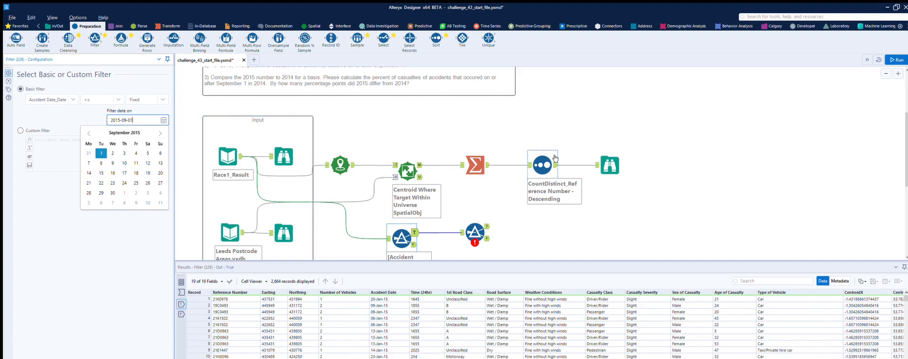
# Run the workflow with the changed filter and restore the first filter's range of 2015-01-01 to 2015-12-31
pyautogui.click(538, 238)
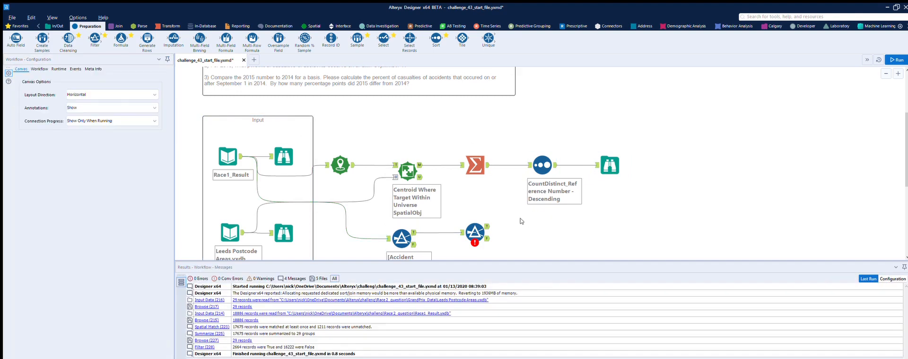
pyautogui.click(896, 60)
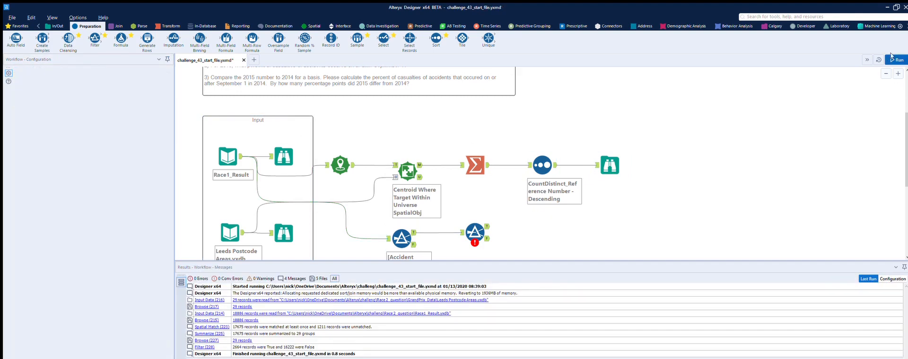
pyautogui.click(474, 220)
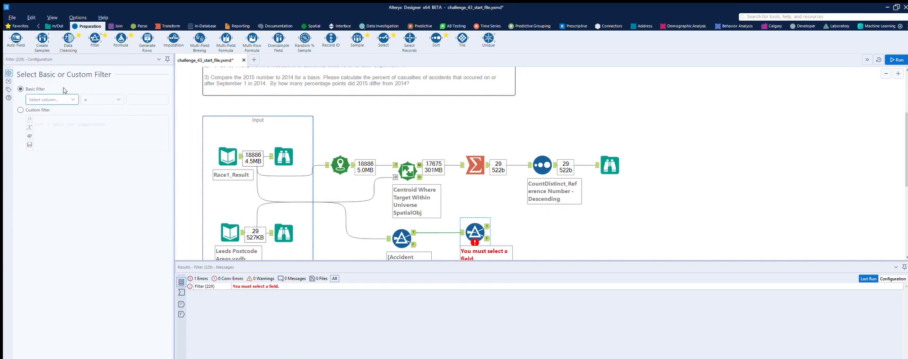
pyautogui.click(406, 230)
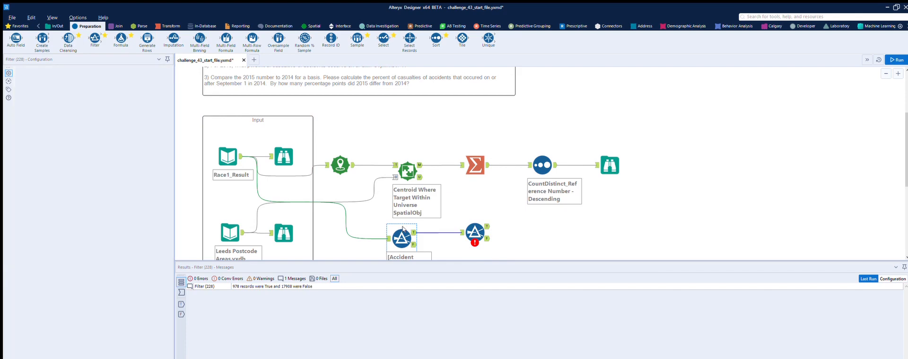
# Set the second filter's basic condition to the Accident Date_Date column with the >= operator
pyautogui.click(475, 170)
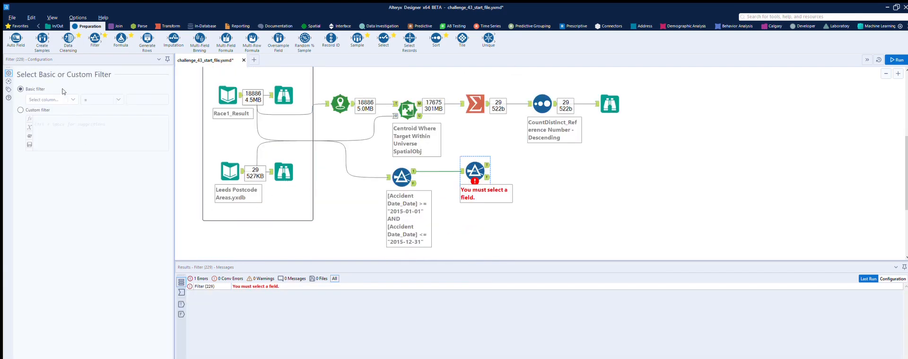
pyautogui.click(56, 100)
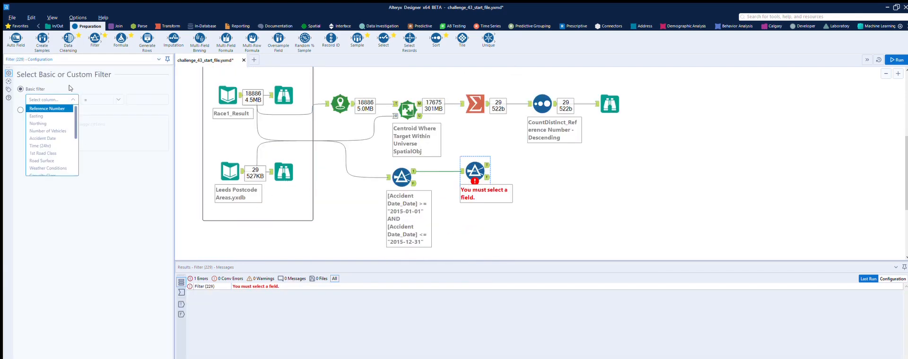
pyautogui.scroll(-2, 52, 137)
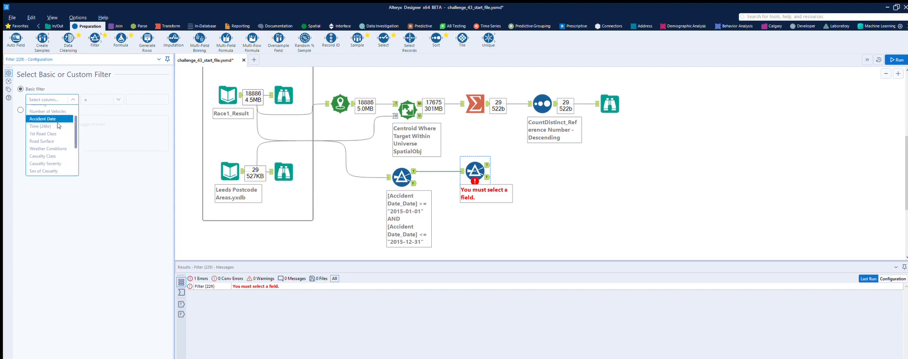
pyautogui.click(45, 153)
pyautogui.click(109, 99)
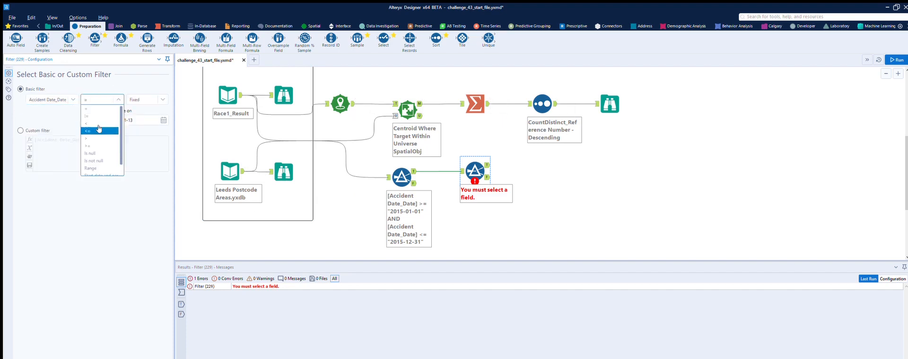
pyautogui.click(97, 137)
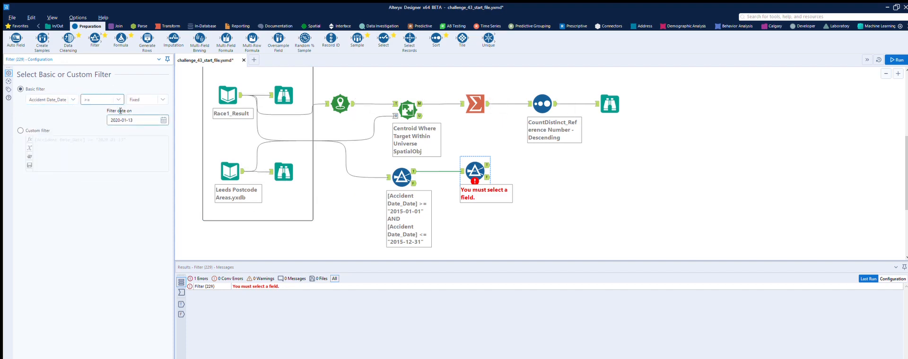
# Set the second filter's comparison date to 2015-09-01
pyautogui.click(116, 119)
pyautogui.write('15-')
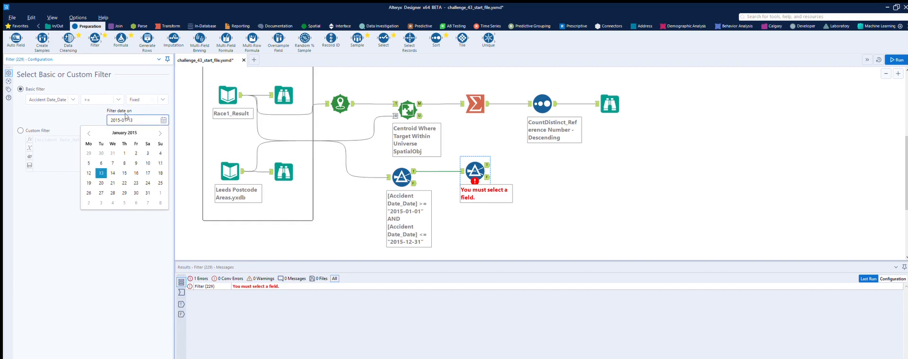
pyautogui.write('09')
pyautogui.press('BackSpace')
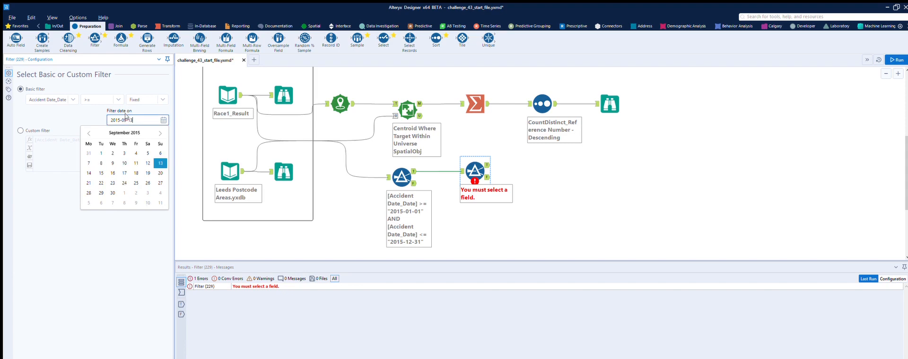
pyautogui.click(547, 185)
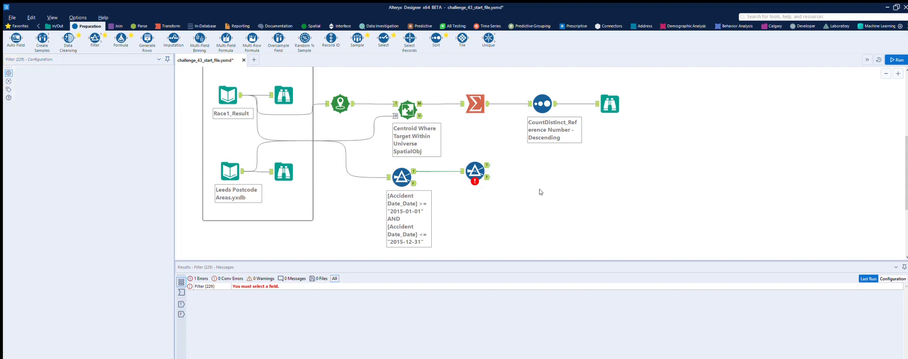
# Run the workflow and compare the second filter's True and False outputs with the first filter's True output
pyautogui.click(897, 59)
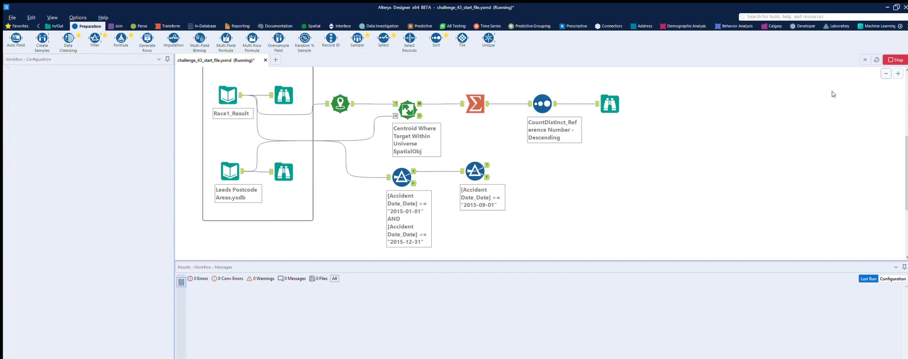
pyautogui.click(488, 155)
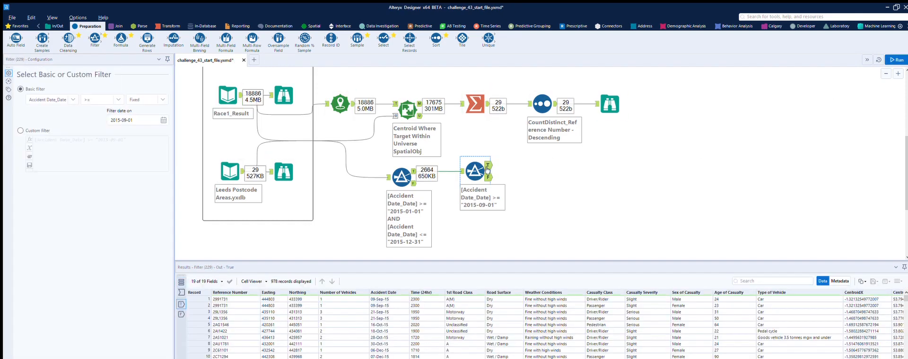
pyautogui.click(487, 169)
pyautogui.click(488, 166)
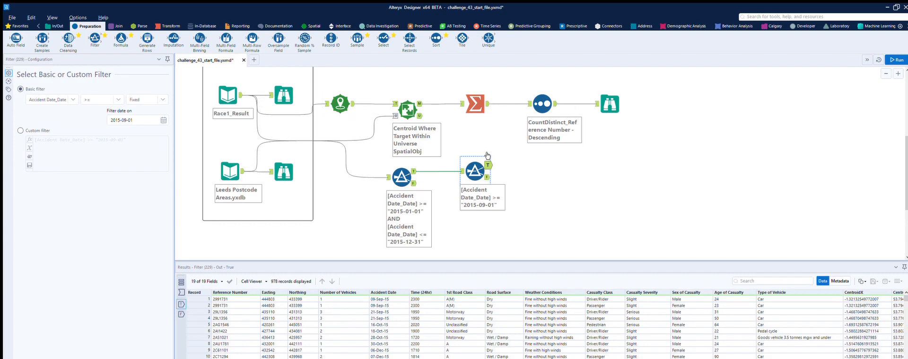
pyautogui.click(487, 176)
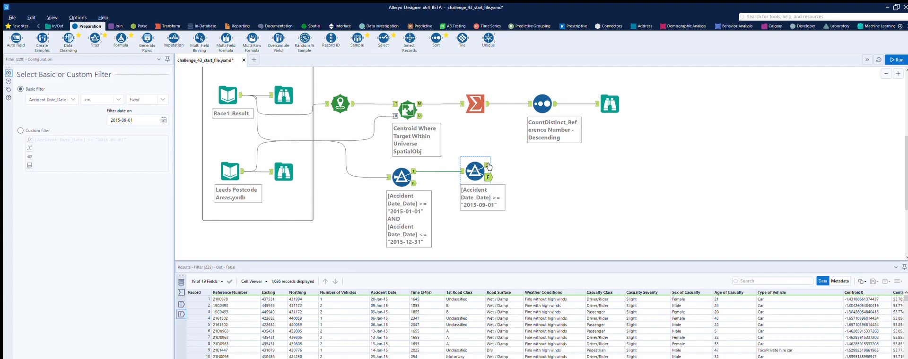
pyautogui.click(488, 166)
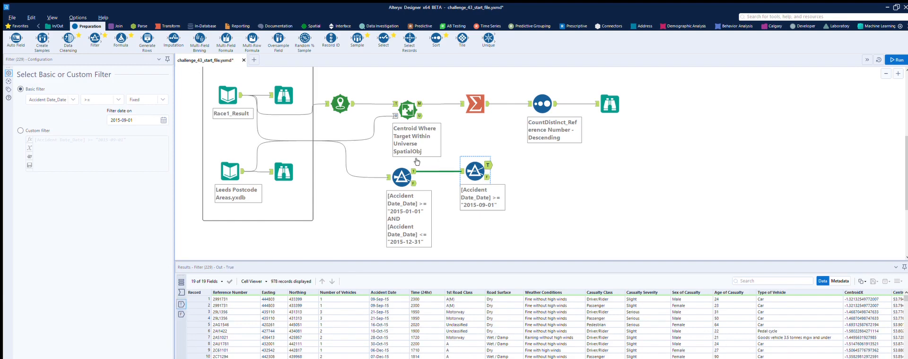
pyautogui.click(414, 171)
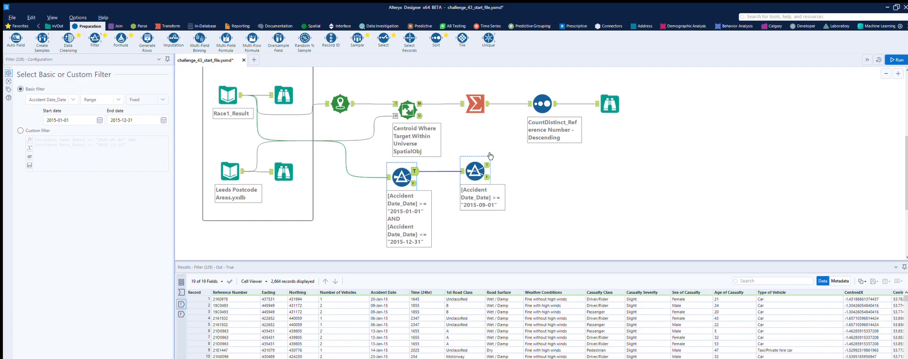
# Add a Summarize tool to the second filter's True output with a distinct count of Reference Number, and run the workflow
pyautogui.click(488, 163)
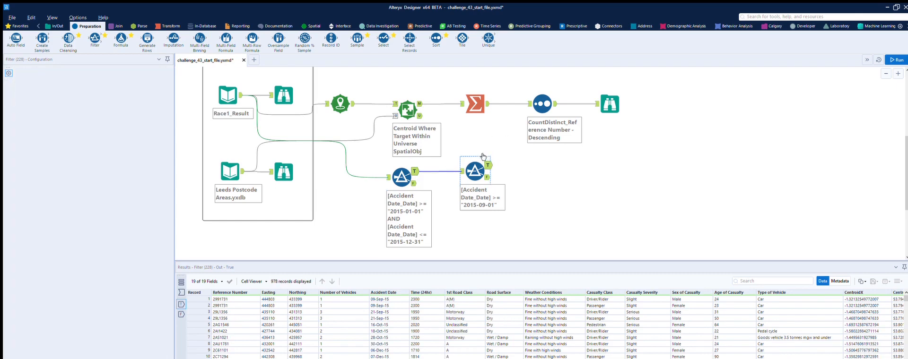
pyautogui.click(168, 26)
pyautogui.moveTo(121, 39); pyautogui.dragTo(545, 161)
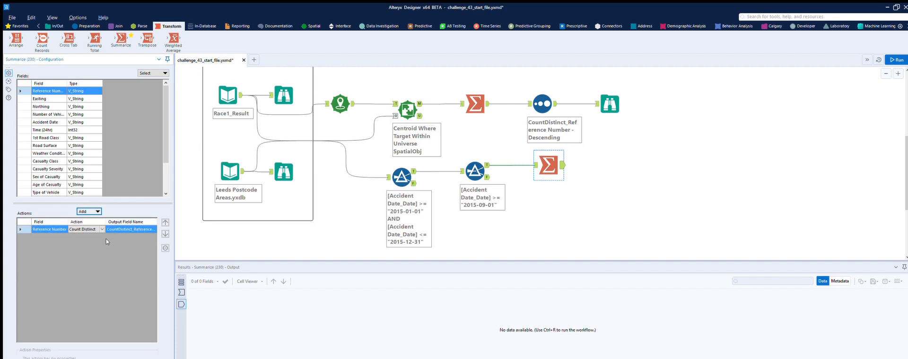
pyautogui.click(899, 60)
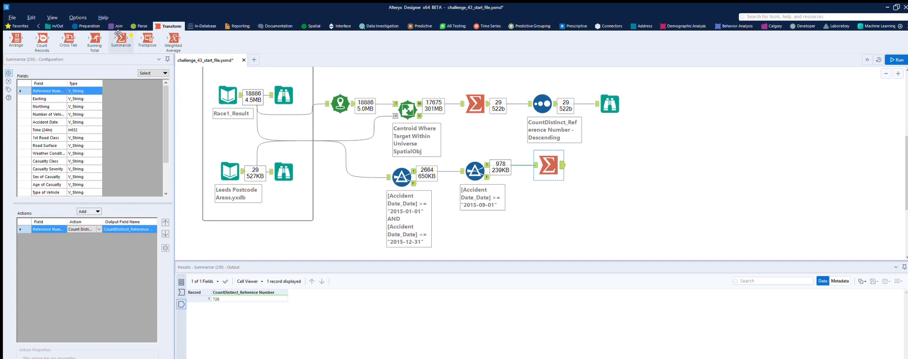
# Summarize the first filter's True output with a distinct count of Reference Number and run the workflow
pyautogui.moveTo(119, 35)
pyautogui.mouseDown()
pyautogui.moveTo(548, 213)
pyautogui.moveTo(570, 210)
pyautogui.moveTo(569, 249)
pyautogui.moveTo(548, 227)
pyautogui.mouseUp()
pyautogui.moveTo(416, 171); pyautogui.dragTo(544, 223)
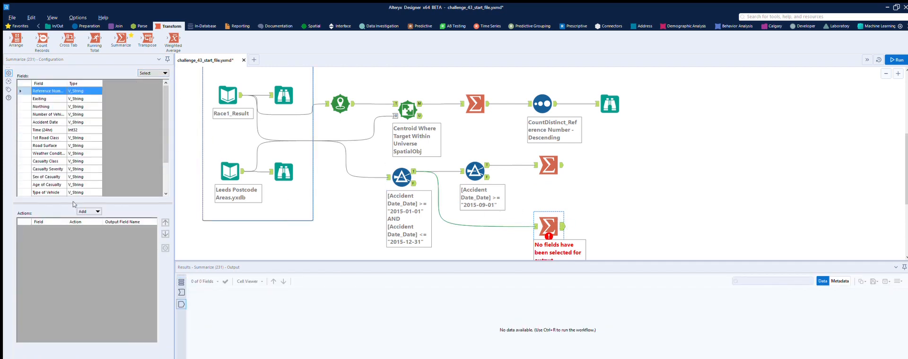
pyautogui.click(89, 211)
pyautogui.click(109, 238)
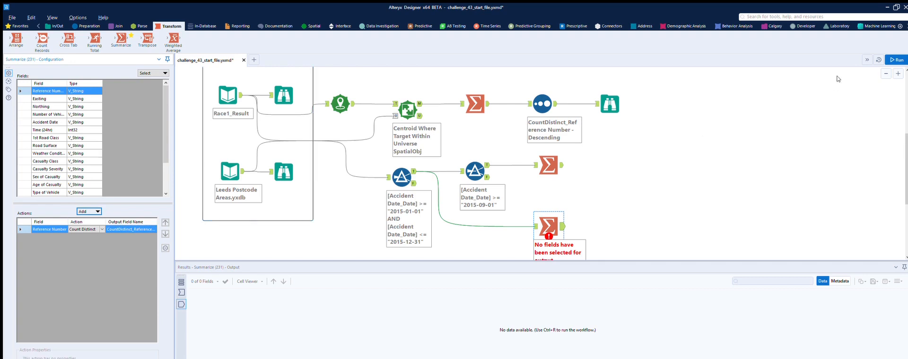
pyautogui.click(895, 59)
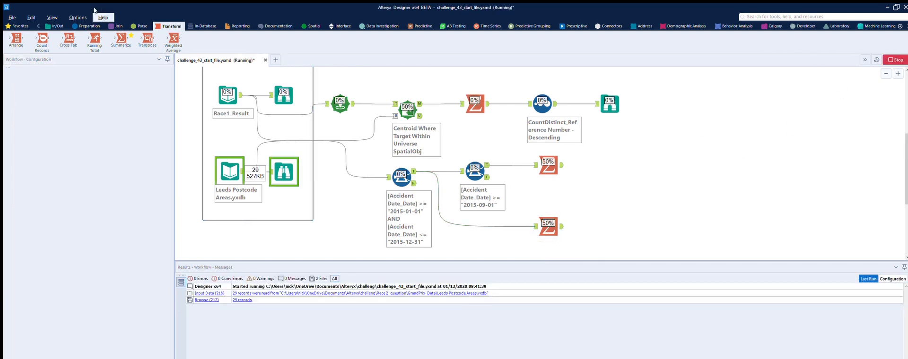
# Combine the two 2015 Summarize outputs with an Append Fields tool, using the September count as target, and run the workflow
pyautogui.click(116, 26)
pyautogui.moveTo(16, 41); pyautogui.dragTo(609, 172)
pyautogui.moveTo(563, 227); pyautogui.dragTo(598, 178)
pyautogui.hotkey('ctrl', 'r')
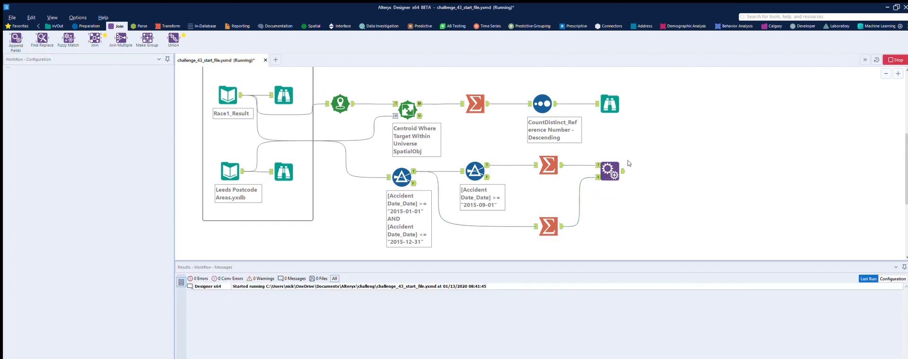
pyautogui.click(624, 163)
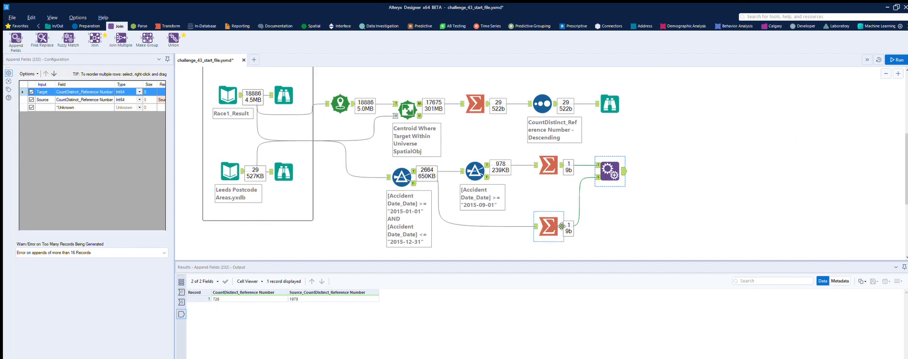
# Examine the first filter's True records for repeated reference numbers and reread the challenge questions on casualties versus accidents
pyautogui.click(415, 162)
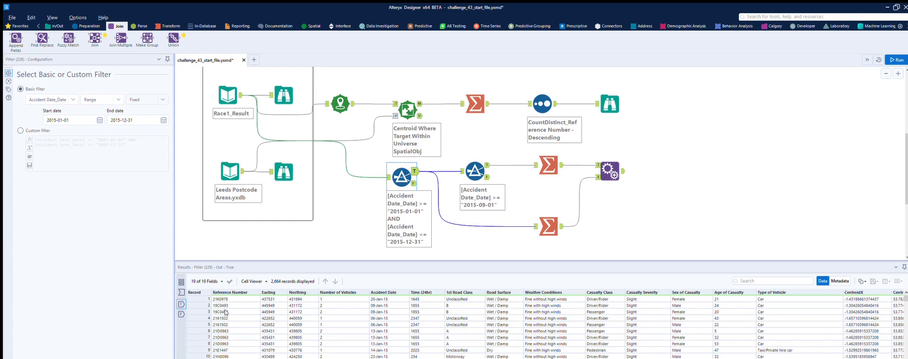
pyautogui.scroll(3, 300, 232)
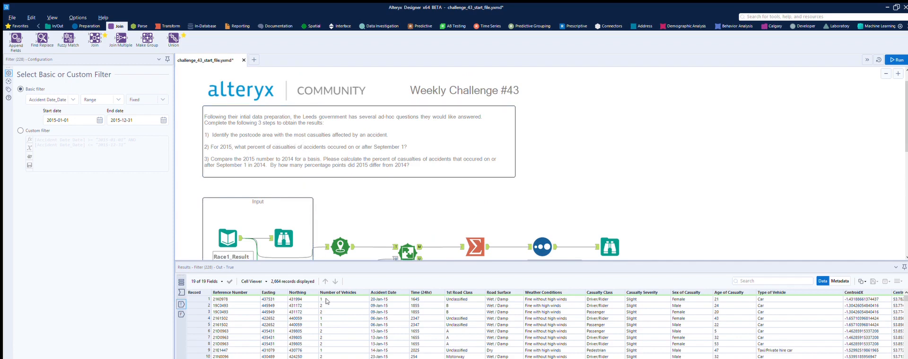
pyautogui.scroll(-2, 326, 302)
pyautogui.scroll(-3, 326, 302)
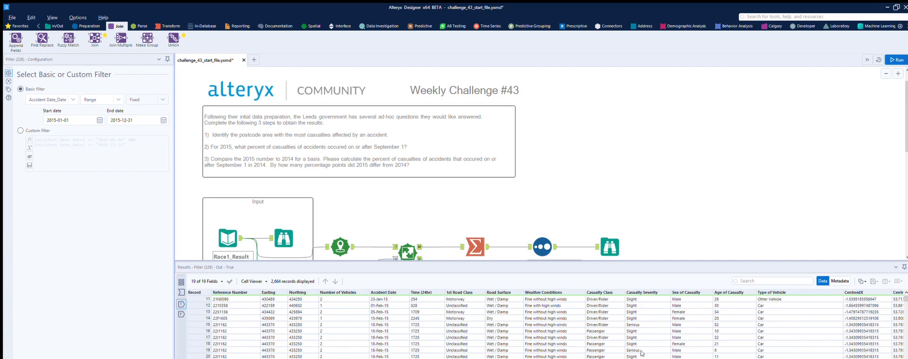
pyautogui.scroll(-2, 617, 335)
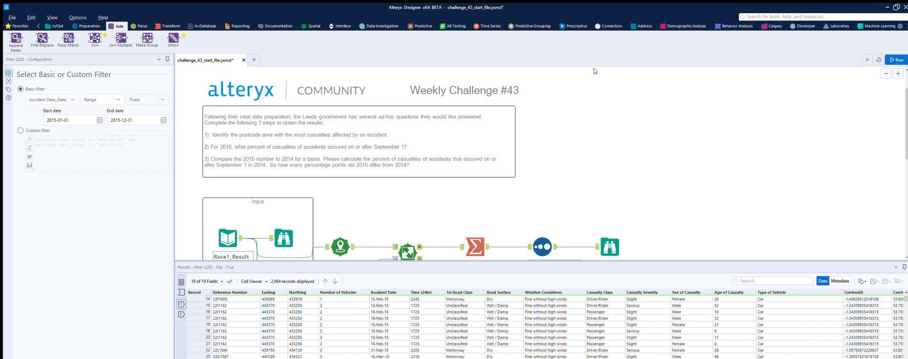
pyautogui.scroll(-3, 594, 71)
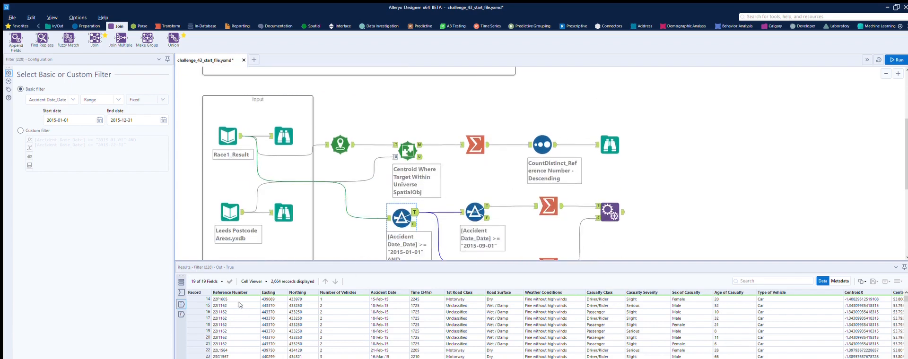
pyautogui.scroll(-1, 239, 305)
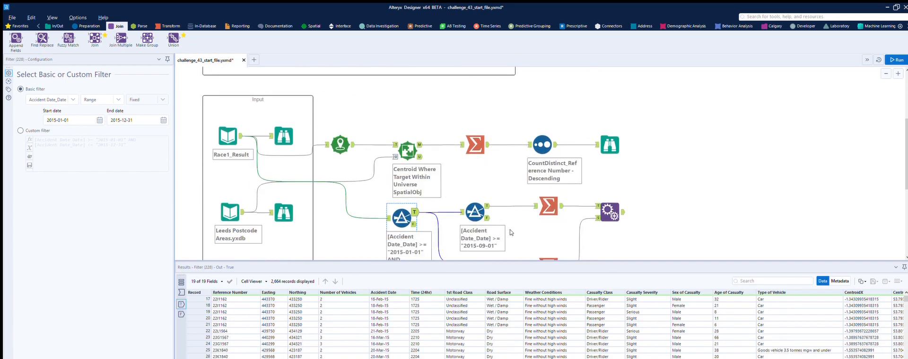
# Change the Reference Number action in the postcode area Summarize tool to Count
pyautogui.click(540, 143)
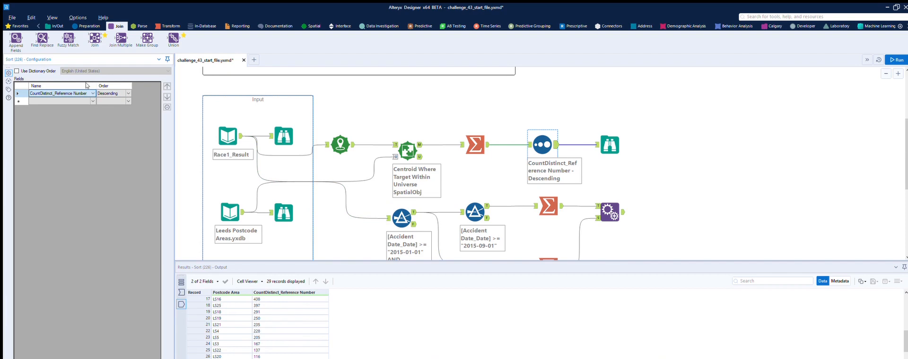
pyautogui.hotkey('ctrl', 'z')
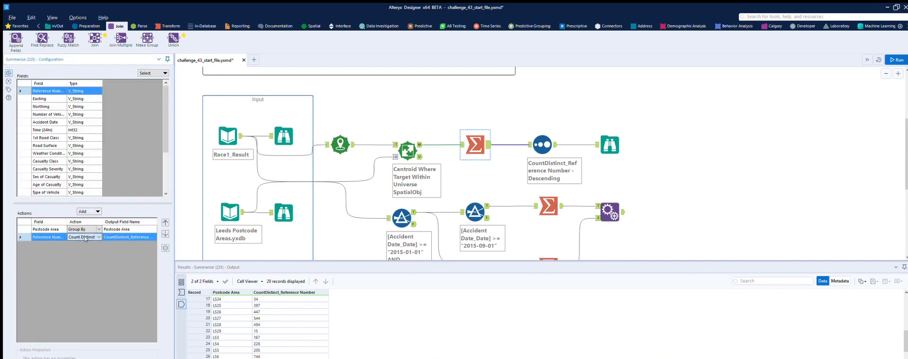
pyautogui.click(402, 218)
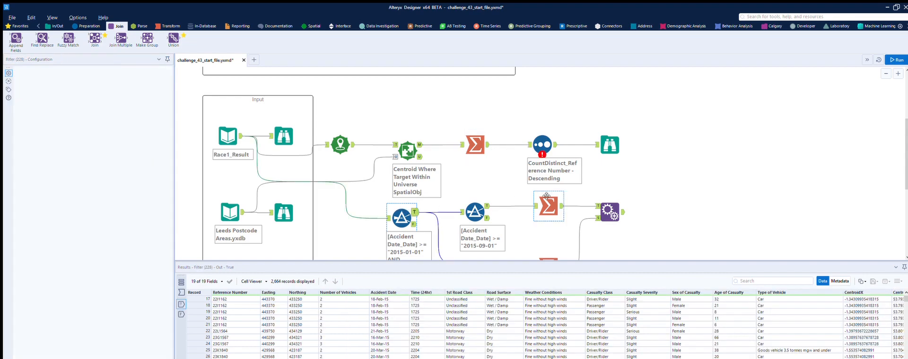
pyautogui.click(546, 195)
# Sort the postcode areas by the Count field in descending order, run the workflow and check the ranked output
pyautogui.click(542, 142)
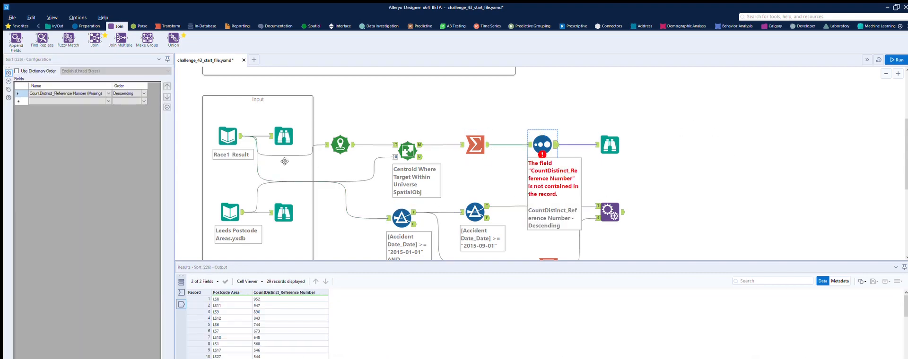
pyautogui.click(94, 91)
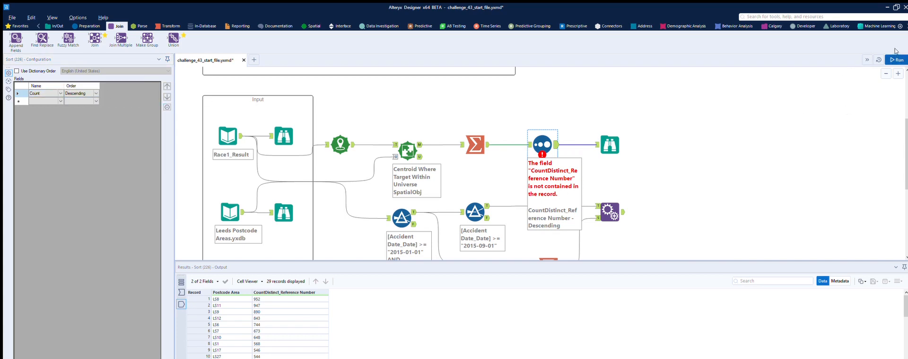
pyautogui.click(896, 60)
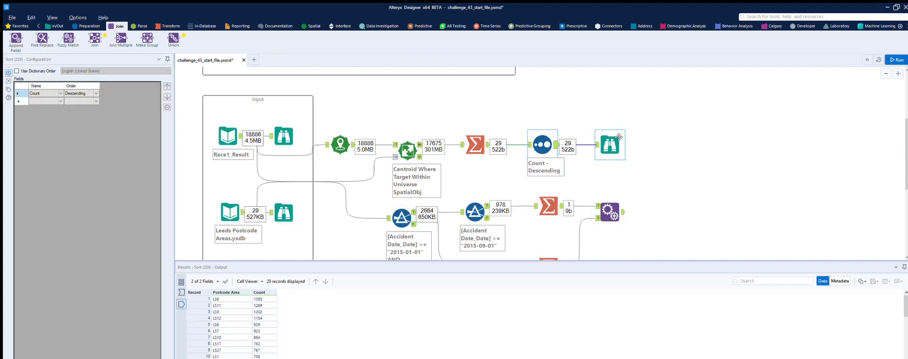
pyautogui.click(615, 140)
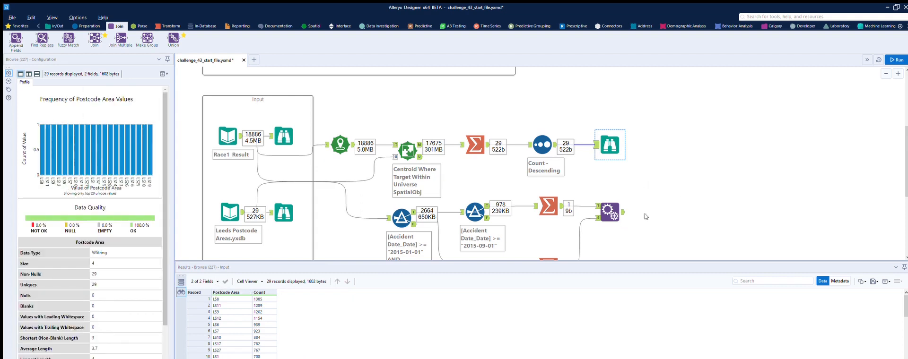
# Set the Reference Number action to Count in both 2015 Summarize tools, then rerun the workflow and check the Append Fields output
pyautogui.scroll(-1, 646, 217)
pyautogui.click(546, 165)
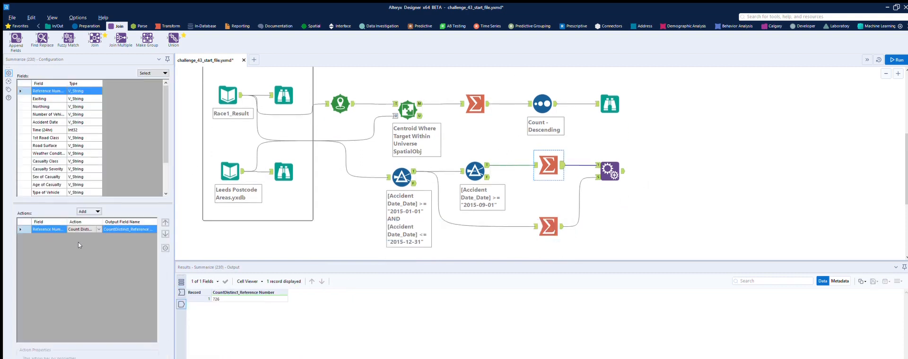
pyautogui.click(89, 231)
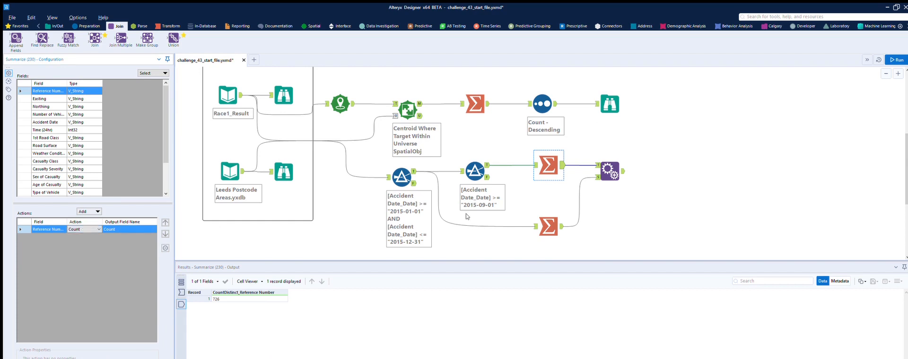
pyautogui.click(550, 224)
pyautogui.click(91, 231)
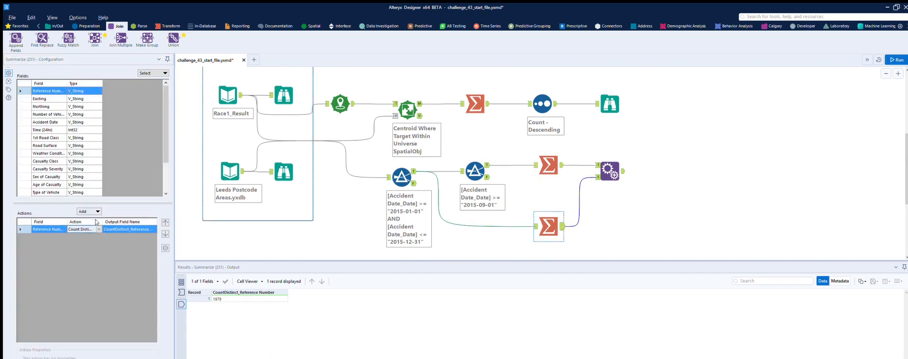
pyautogui.click(755, 211)
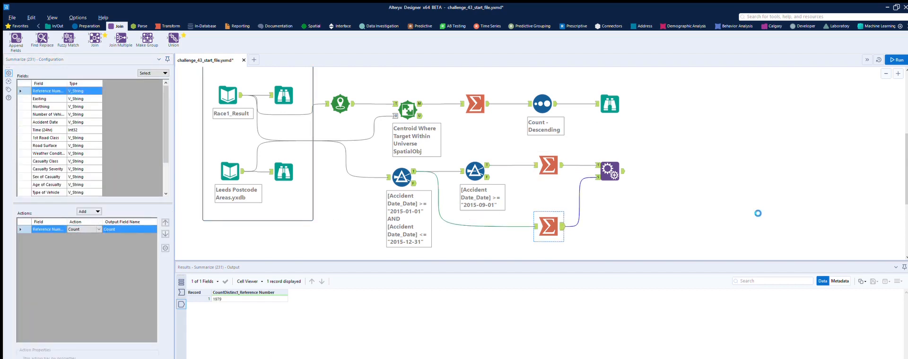
pyautogui.click(896, 59)
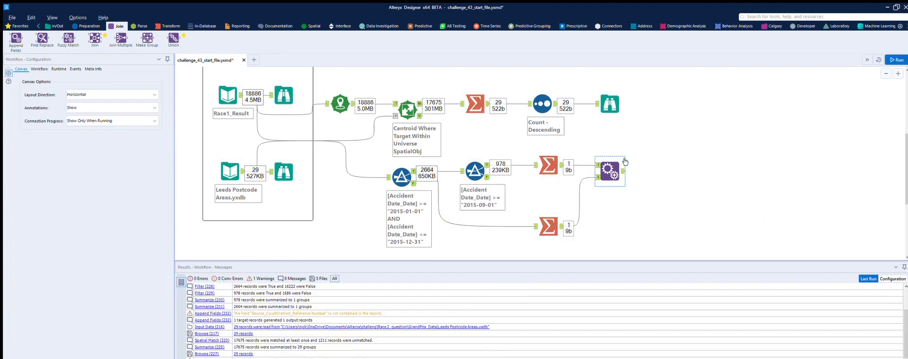
pyautogui.click(615, 169)
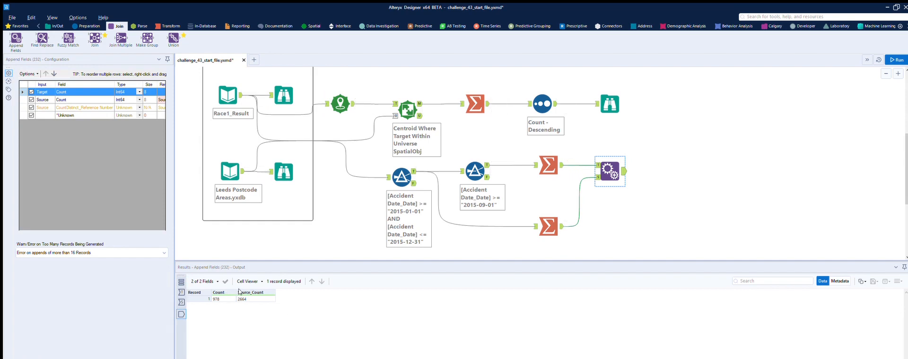
# Add a Formula tool after Append Fields with a new output column named "% after sept 1"
pyautogui.click(88, 26)
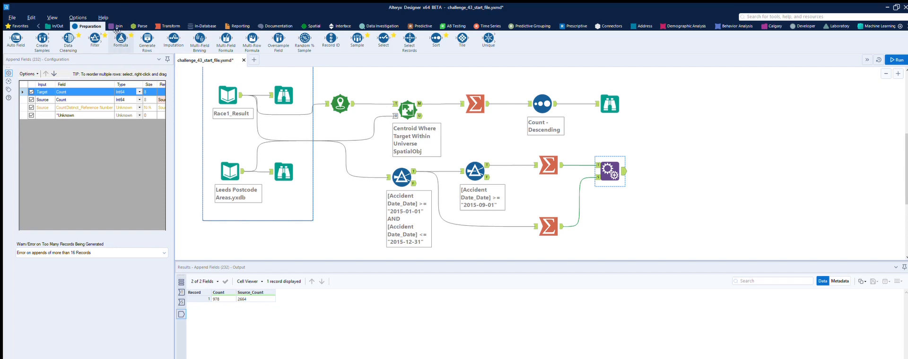
pyautogui.moveTo(121, 38); pyautogui.dragTo(677, 171)
pyautogui.click(50, 77)
pyautogui.write('% after sept 1')
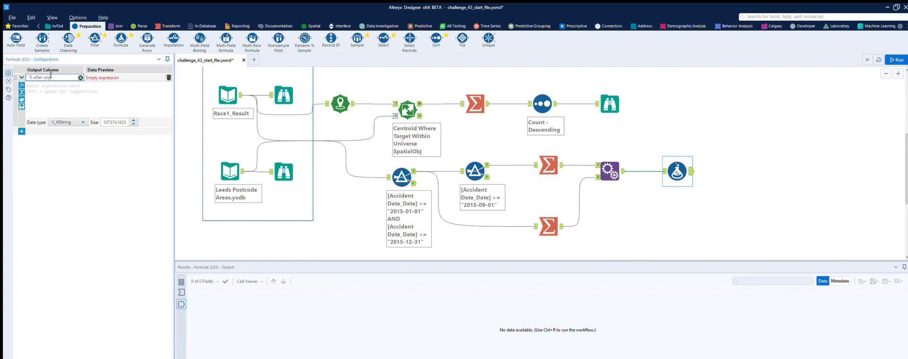
# Enter the expression ([Count]/[Source_Count])*100 for the "% after sept 1" column
pyautogui.click(44, 84)
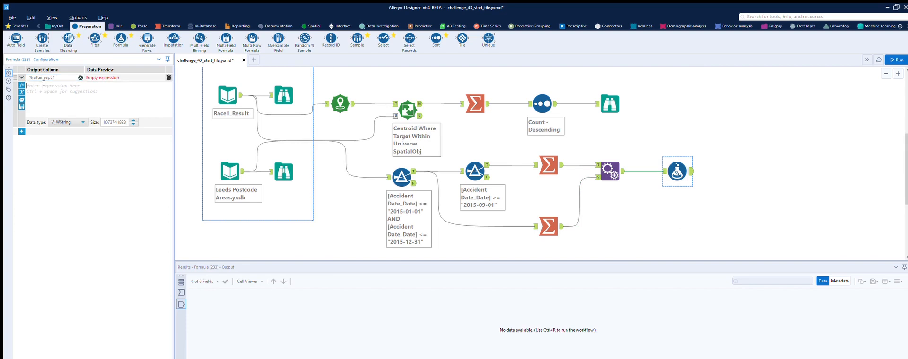
pyautogui.write('[')
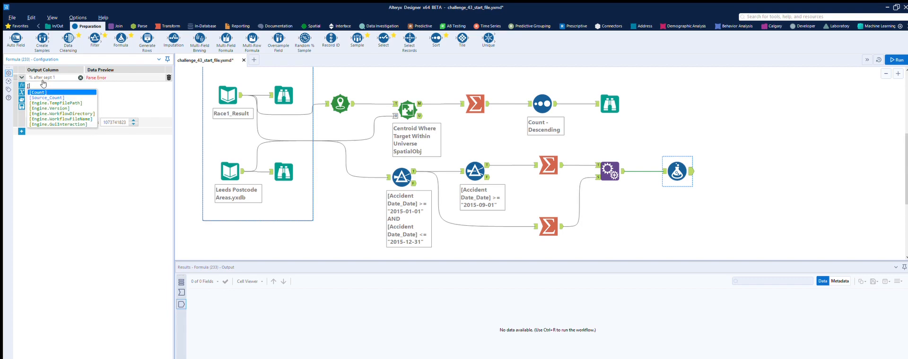
pyautogui.press('Return')
pyautogui.write('/')
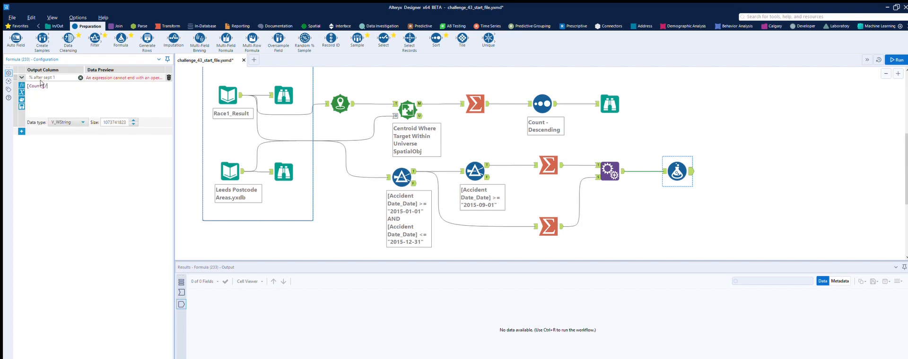
pyautogui.write('[')
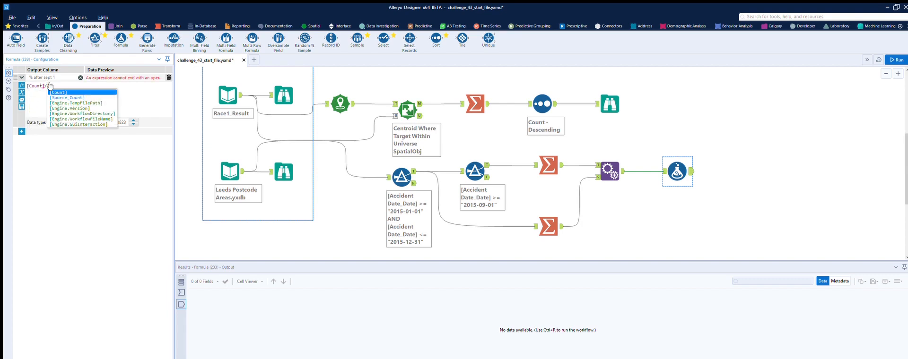
pyautogui.press('Return')
pyautogui.write(')*100')
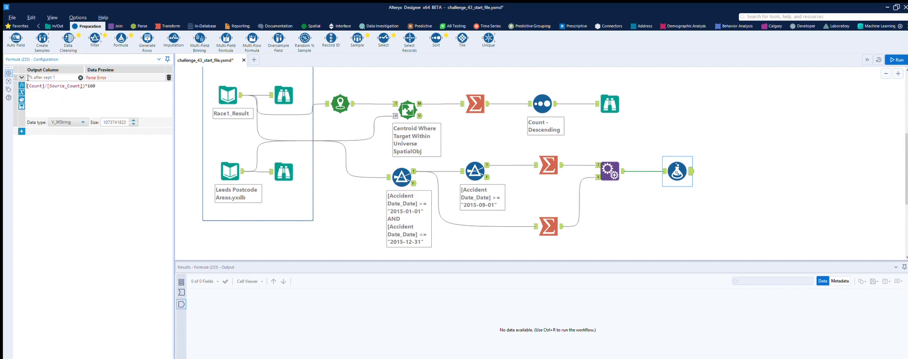
pyautogui.write('(')
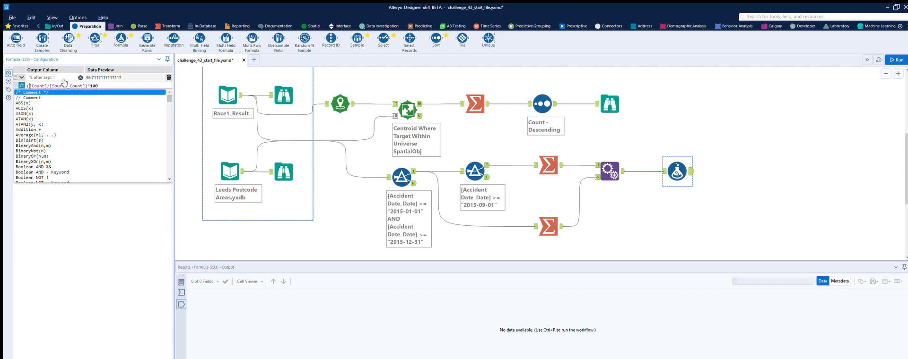
# Set the data type of the "% after sept 1" column to Double, run the workflow and check the Formula output
pyautogui.click(114, 76)
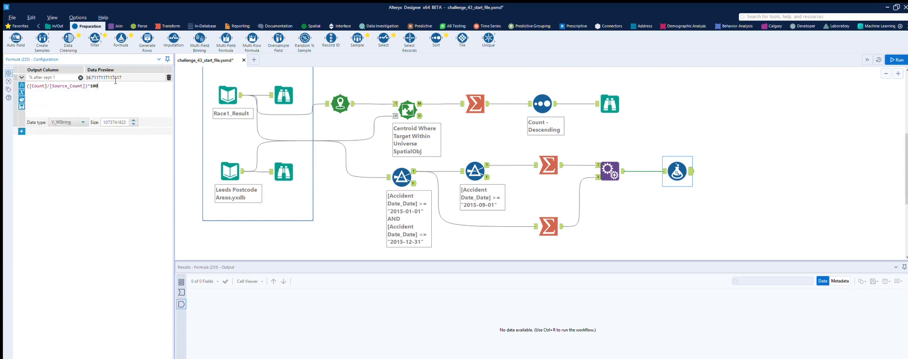
pyautogui.click(81, 122)
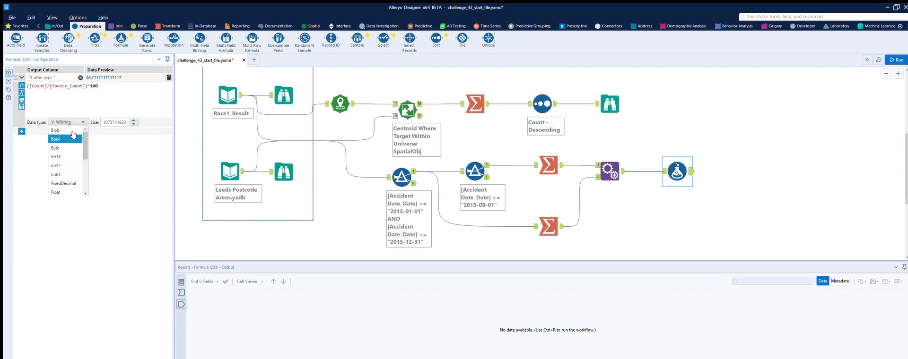
pyautogui.scroll(-1, 69, 151)
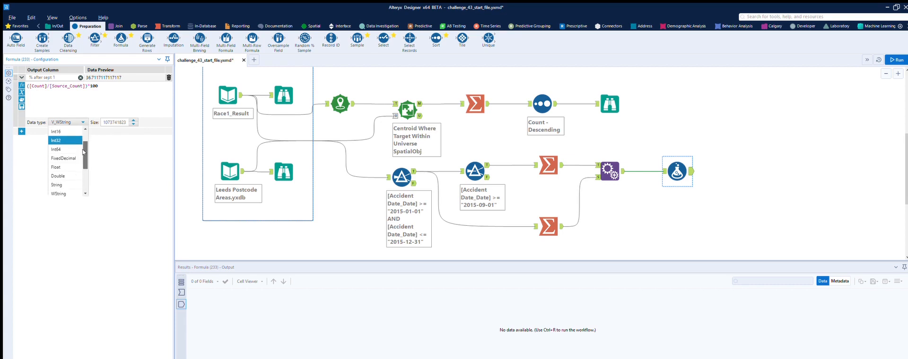
pyautogui.click(65, 174)
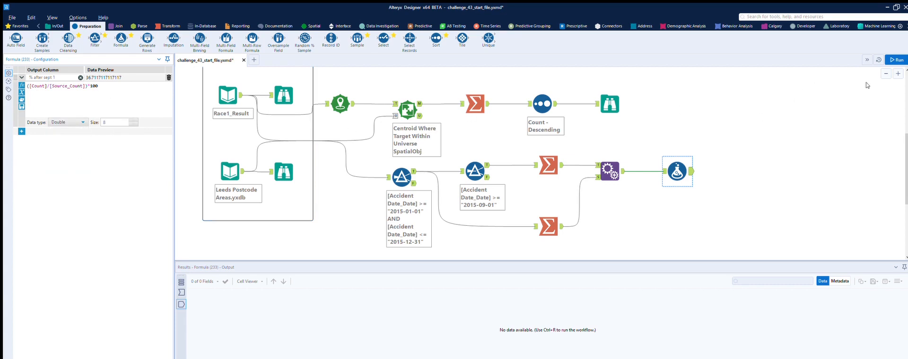
pyautogui.click(897, 60)
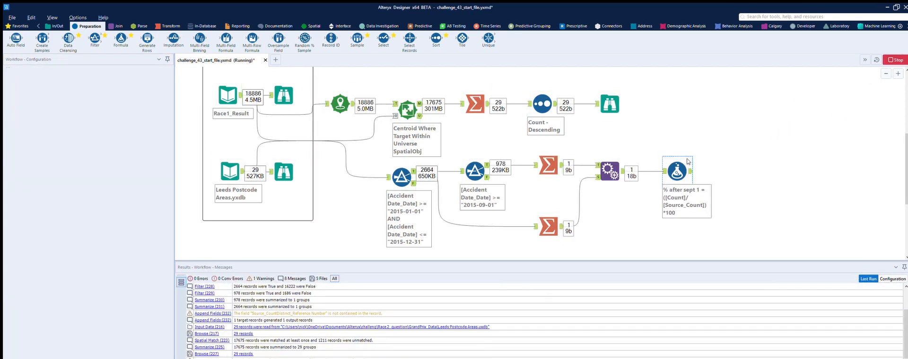
pyautogui.click(690, 163)
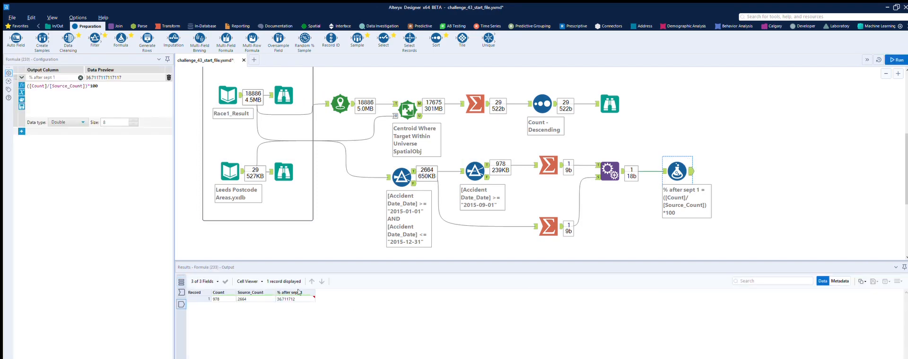
# Add a Browse tool after the Formula tool and review the challenge question about comparing 2015 with 2014
pyautogui.click(57, 26)
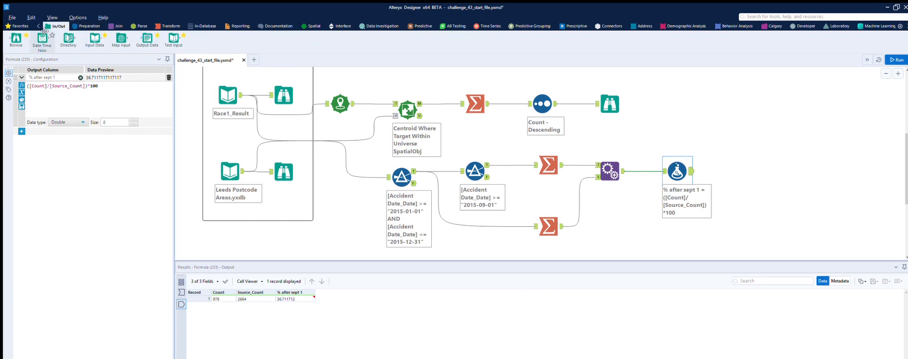
pyautogui.moveTo(16, 38); pyautogui.dragTo(744, 172)
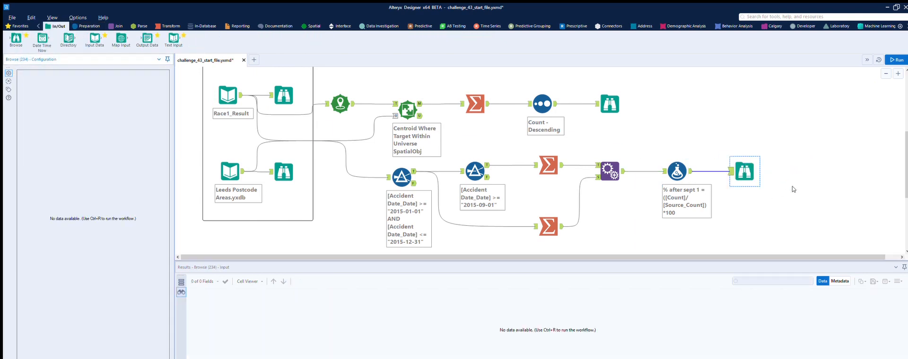
pyautogui.scroll(3, 330, 141)
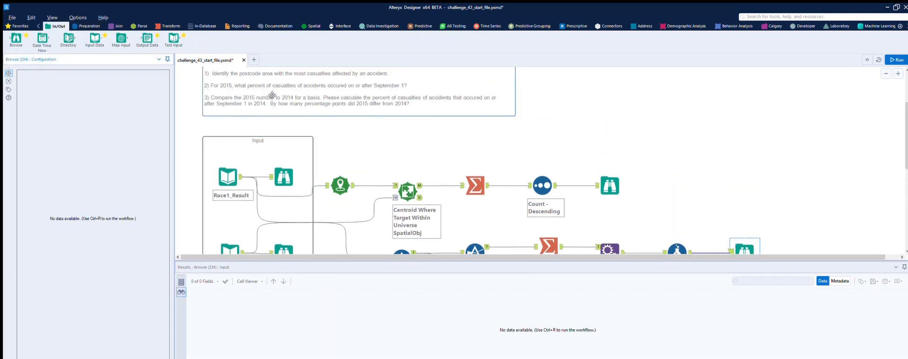
pyautogui.scroll(-5, 287, 94)
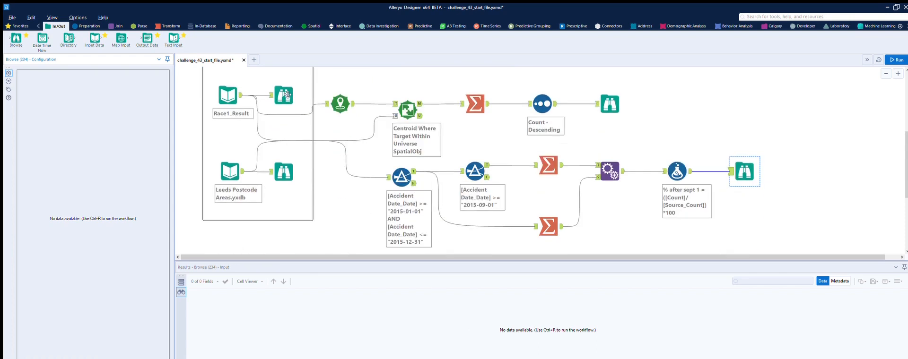
# Duplicate the 2015 branch from the September filter through the Browse tool, placing the copy below without the full-year filter
pyautogui.moveTo(821, 215); pyautogui.dragTo(389, 96)
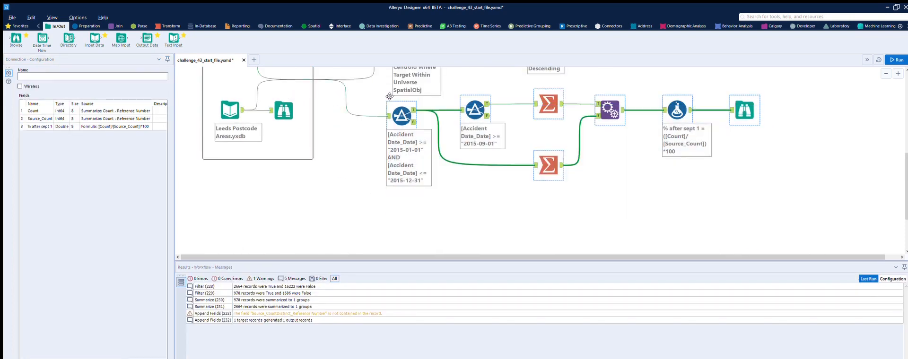
pyautogui.press('Delete')
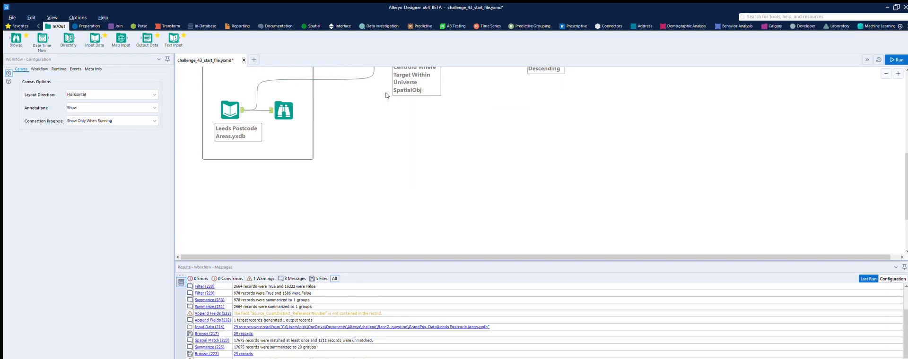
pyautogui.hotkey('ctrl', 'z')
pyautogui.keyDown('ctrl'); pyautogui.click(389, 103); pyautogui.keyUp('ctrl')
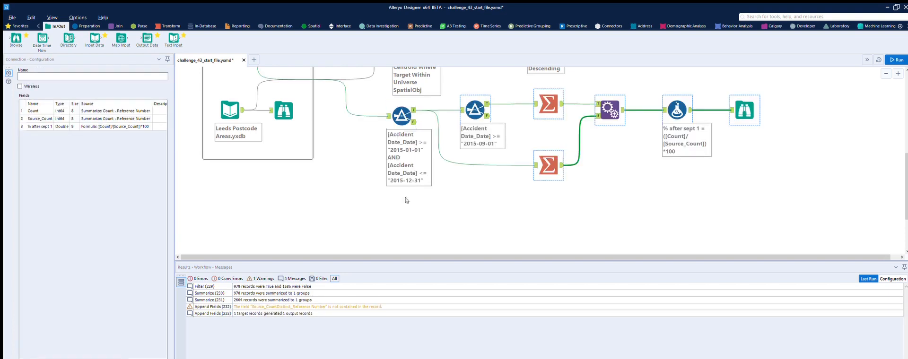
pyautogui.hotkey('ctrl', 'v')
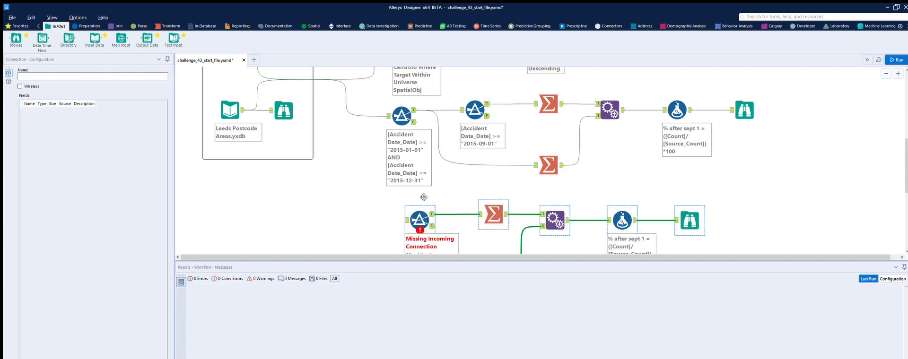
# Connect the Race1_Result input directly to the copied September filter
pyautogui.moveTo(243, 110); pyautogui.dragTo(410, 161)
pyautogui.scroll(3, 248, 123)
pyautogui.scroll(-2, 331, 203)
# Set the copied September filter's date to 2014-09-01
pyautogui.click(412, 162)
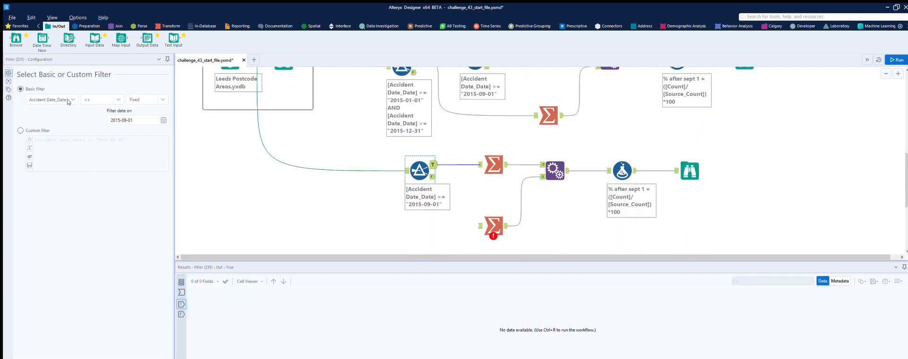
pyautogui.click(121, 120)
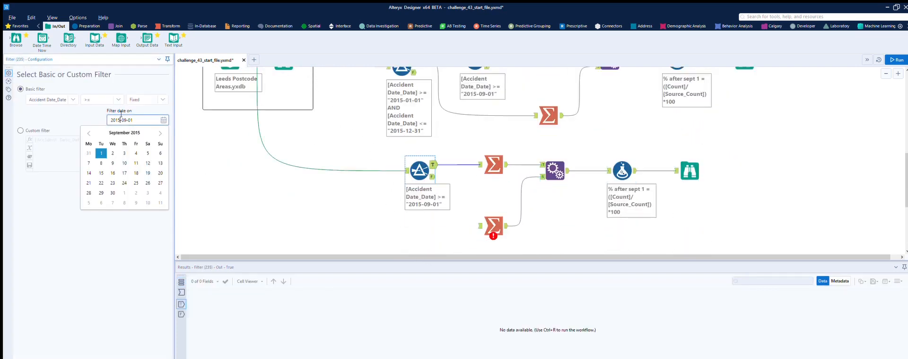
pyautogui.press('BackSpace')
pyautogui.write('4')
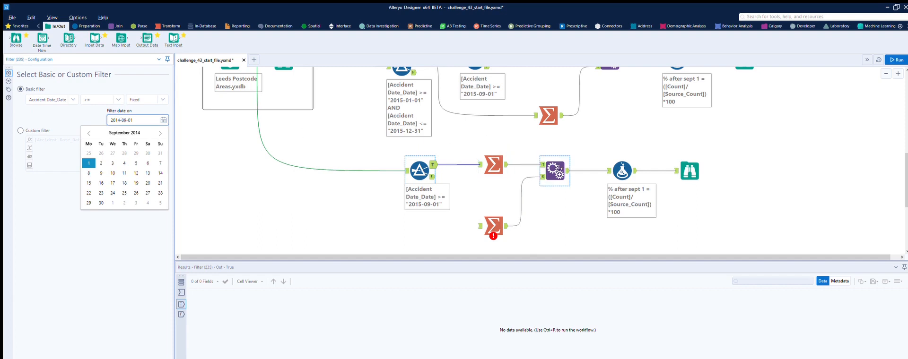
pyautogui.scroll(1, 536, 161)
pyautogui.scroll(-1, 536, 162)
# Try feeding the copied branch's lower Summarize tool from the 2014-09-01 filter's True output and review the copied Formula tool
pyautogui.moveTo(433, 164)
pyautogui.mouseDown()
pyautogui.moveTo(485, 217)
pyautogui.moveTo(479, 226)
pyautogui.mouseUp()
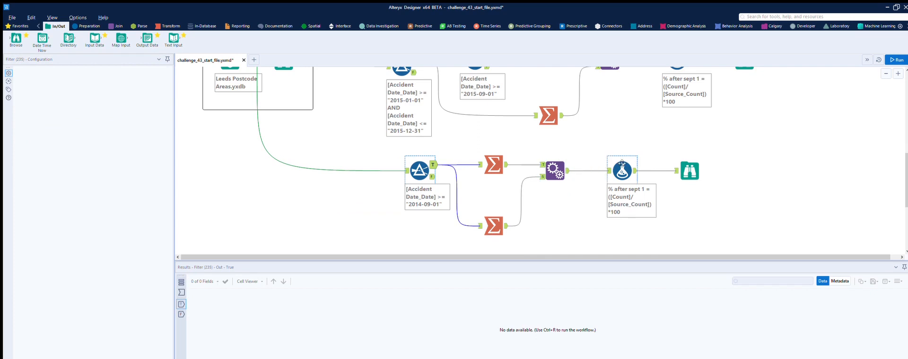
pyautogui.click(621, 160)
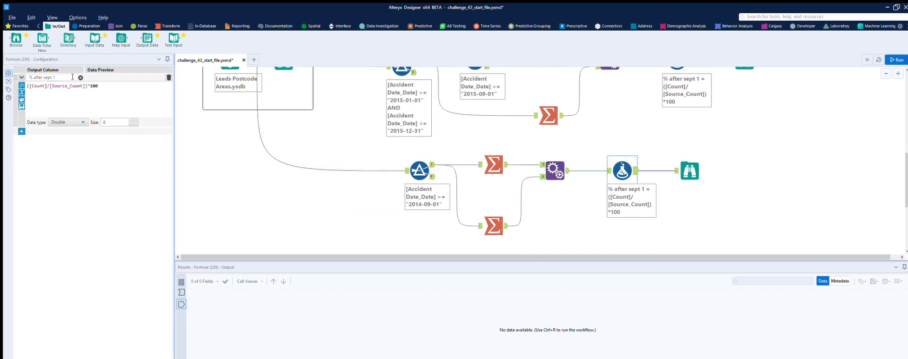
pyautogui.scroll(1, 495, 161)
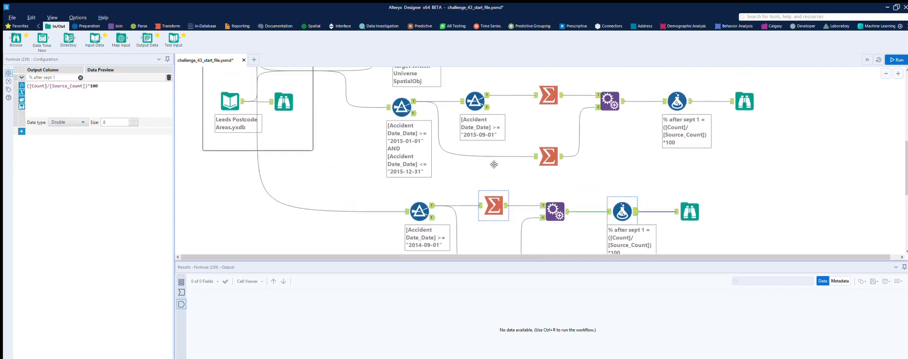
pyautogui.scroll(-1, 494, 164)
pyautogui.scroll(1, 497, 174)
pyautogui.scroll(-1, 494, 172)
# Delete the connection from the 2014-09-01 filter to the lower Summarize tool and the filter's incoming connection
pyautogui.click(454, 213)
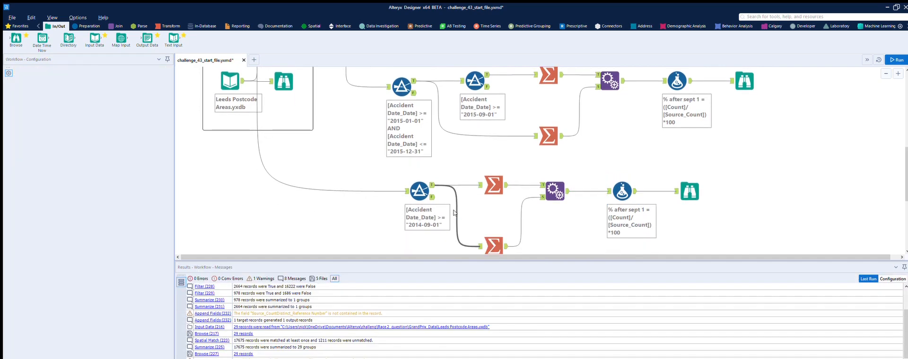
pyautogui.press('Delete')
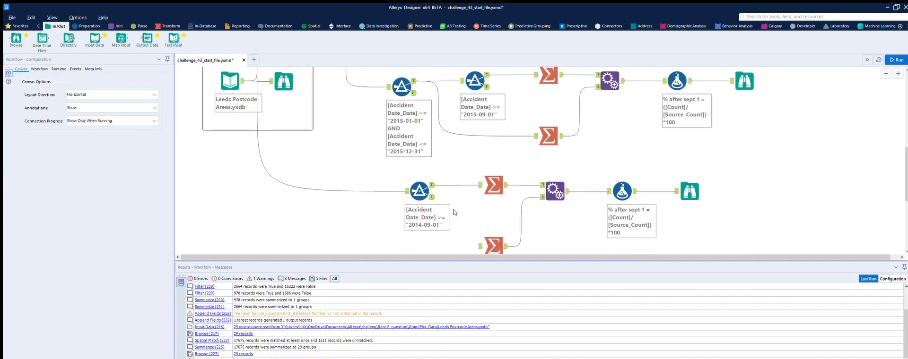
pyautogui.click(369, 191)
pyautogui.press('Delete')
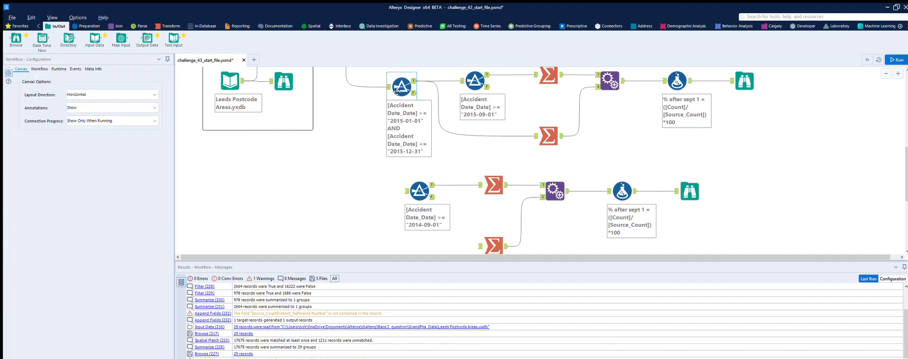
# Duplicate the full-year 2015 filter and place the copy ahead of the 2014-09-01 filter, connected through its True output
pyautogui.click(397, 90)
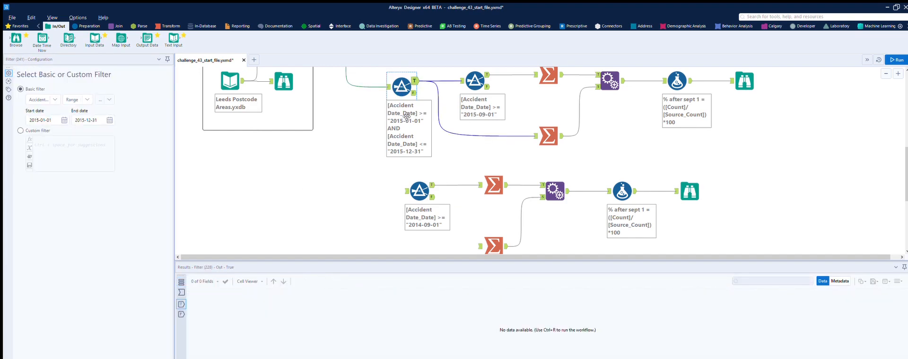
pyautogui.hotkey('ctrl', 'c')
pyautogui.hotkey('ctrl', 'v')
pyautogui.moveTo(409, 210); pyautogui.dragTo(359, 181)
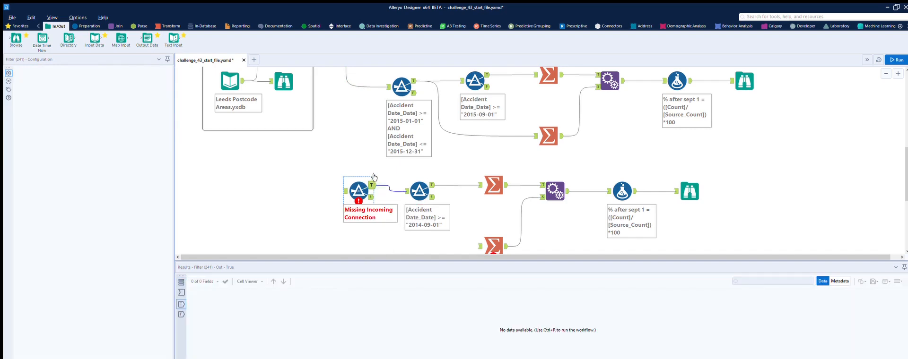
# Connect the Race1_Result input to the copied full-year filter
pyautogui.scroll(3, 308, 123)
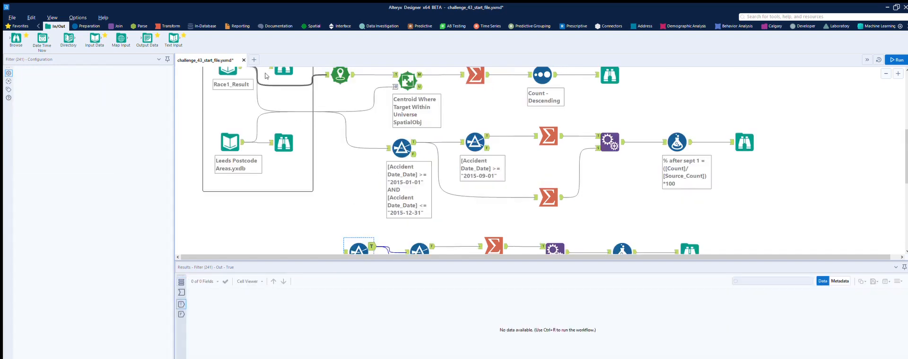
pyautogui.scroll(1, 345, 209)
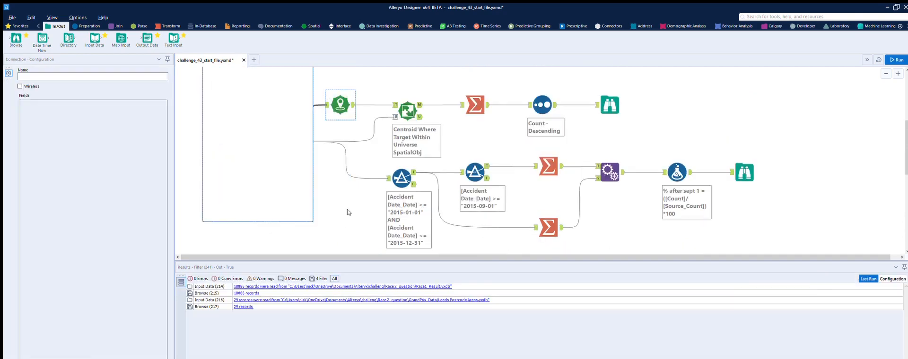
pyautogui.click(358, 252)
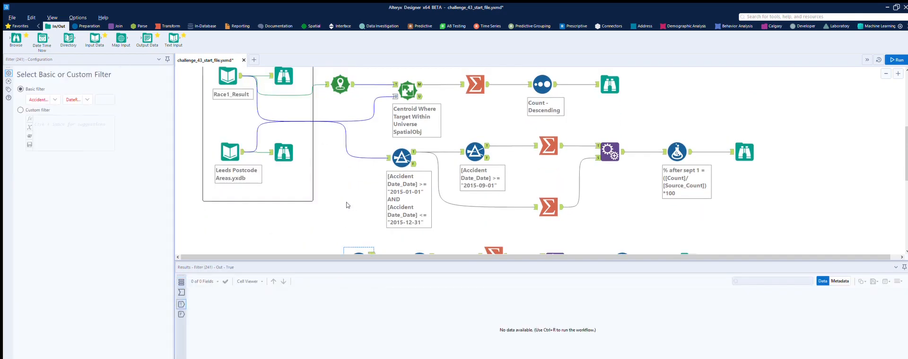
pyautogui.moveTo(347, 254); pyautogui.dragTo(350, 170)
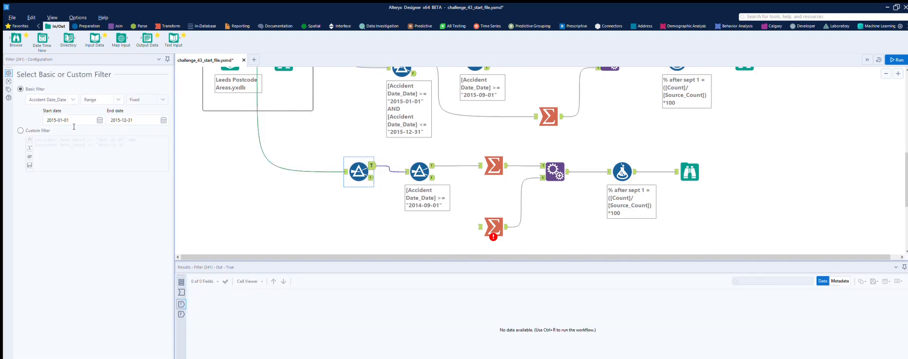
# Set the copied full-year filter's date range to 2014-01-01 through 2014-12-31
pyautogui.click(57, 117)
pyautogui.press('BackSpace')
pyautogui.write('4')
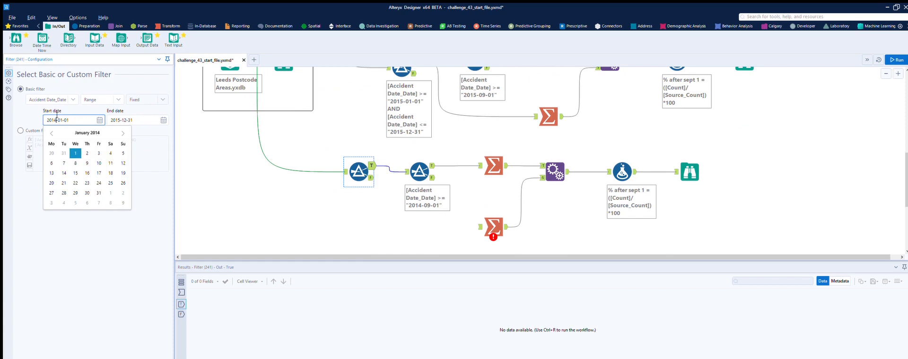
pyautogui.click(118, 112)
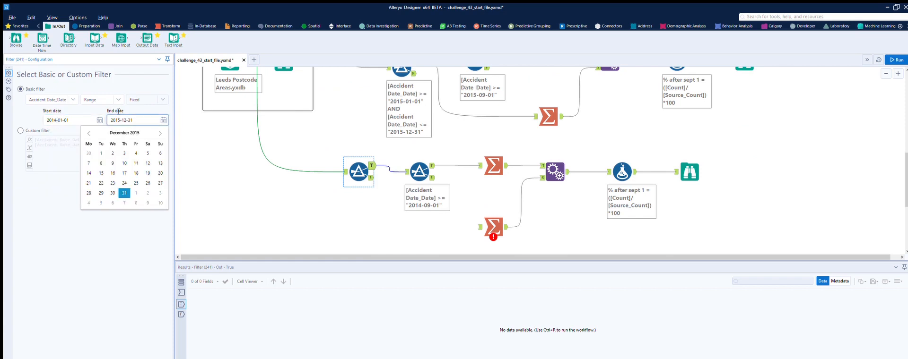
pyautogui.click(288, 176)
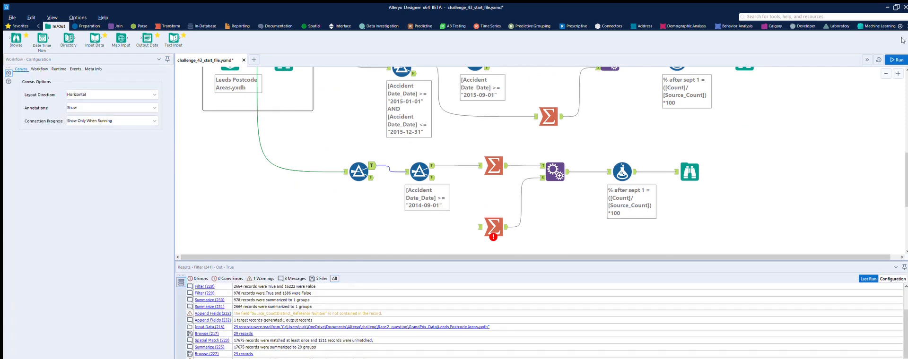
# Connect the full-year 2014 filter's True output to the lower Summarize tool and run the workflow
pyautogui.click(896, 60)
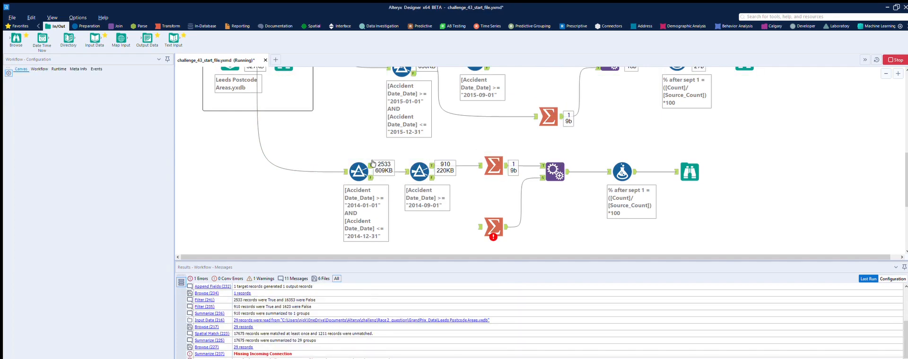
pyautogui.moveTo(371, 165); pyautogui.dragTo(480, 227)
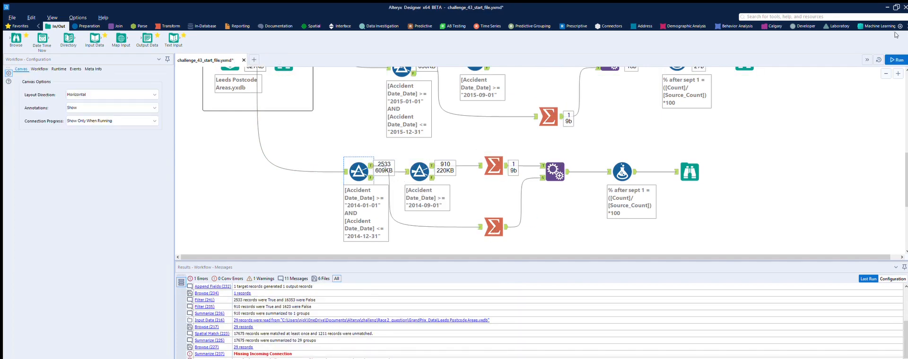
pyautogui.click(897, 59)
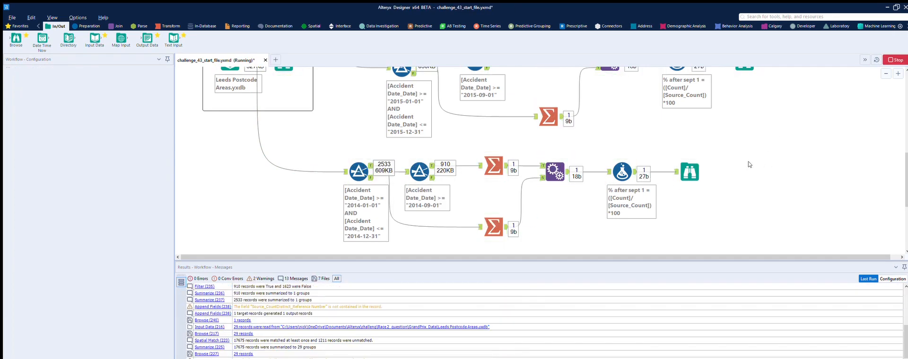
# Examine the 2014 branch's Browse results and reread the third challenge question about the percentage-point difference
pyautogui.click(696, 165)
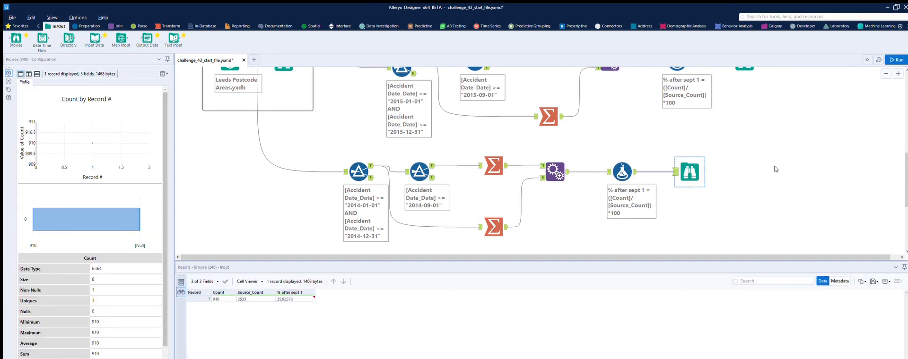
pyautogui.scroll(6, 299, 114)
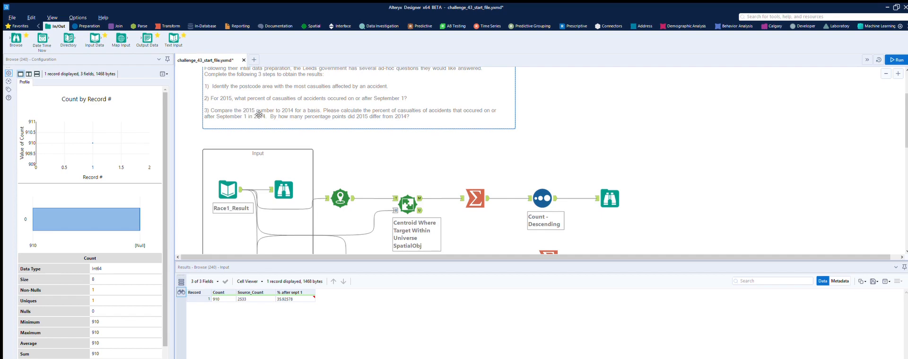
pyautogui.scroll(1, 258, 114)
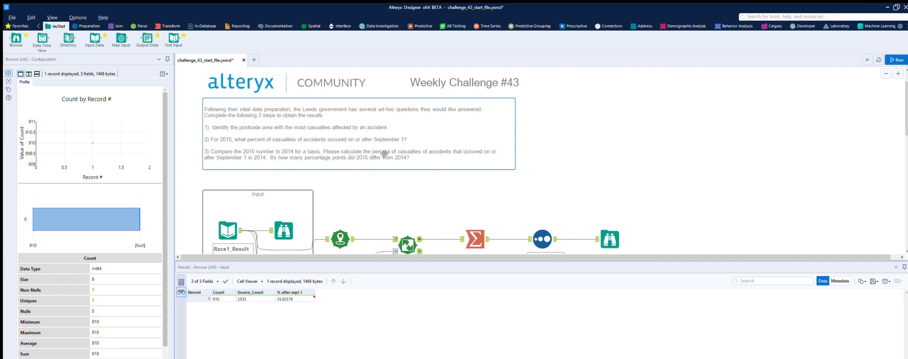
pyautogui.scroll(-5, 410, 155)
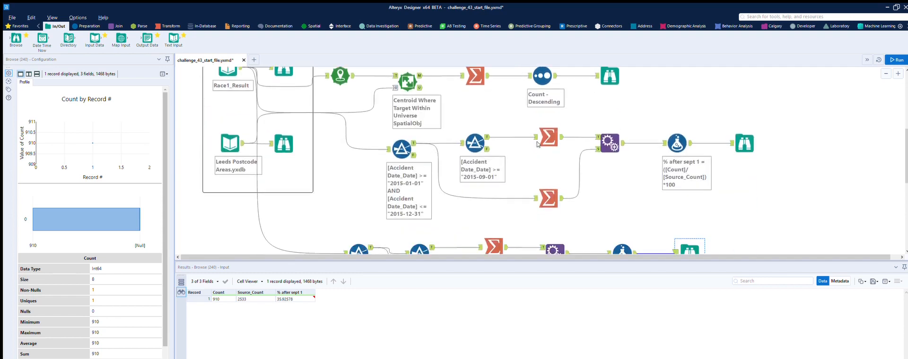
pyautogui.scroll(1, 769, 166)
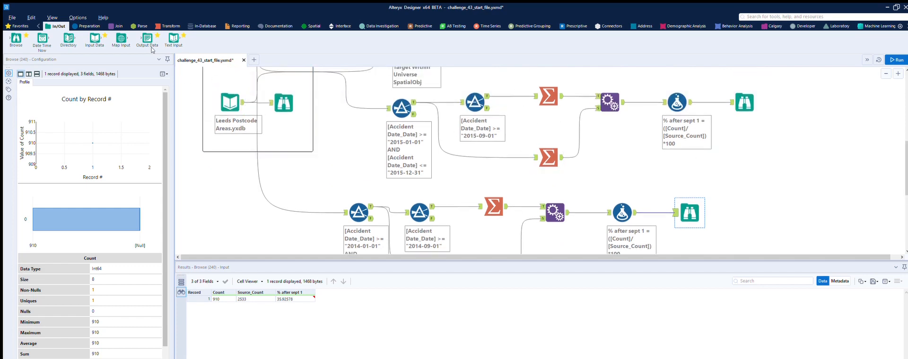
# Add an Append Fields tool with the 2015 percentage formula as target and the 2014 one as source, run the workflow and inspect its output
pyautogui.click(119, 26)
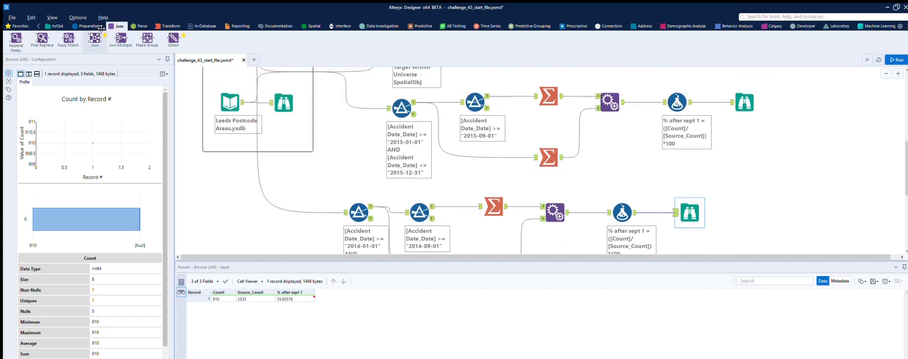
pyautogui.moveTo(16, 37); pyautogui.dragTo(788, 157)
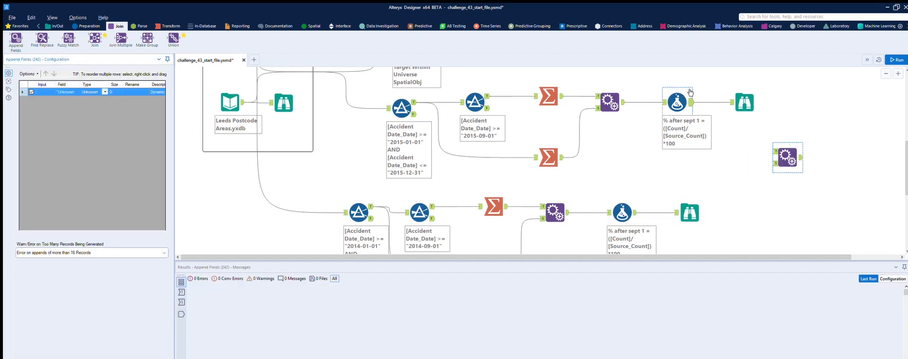
pyautogui.moveTo(691, 103); pyautogui.dragTo(774, 152)
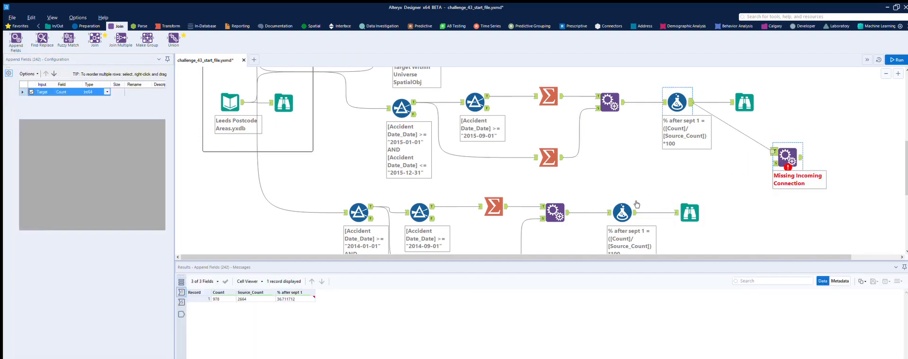
pyautogui.moveTo(635, 212); pyautogui.dragTo(774, 163)
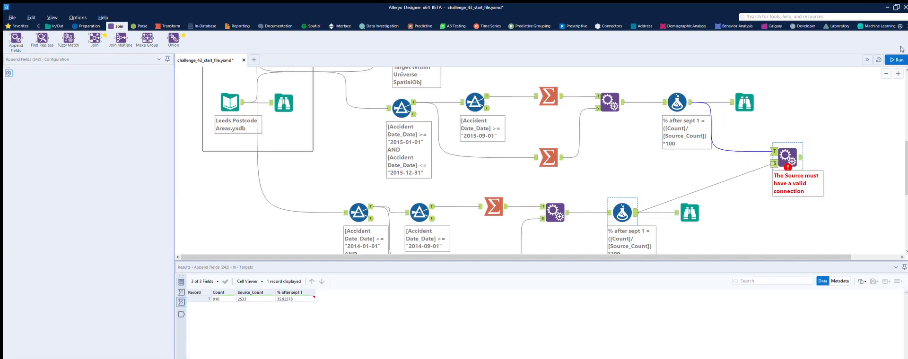
pyautogui.hotkey('ctrl', 'r')
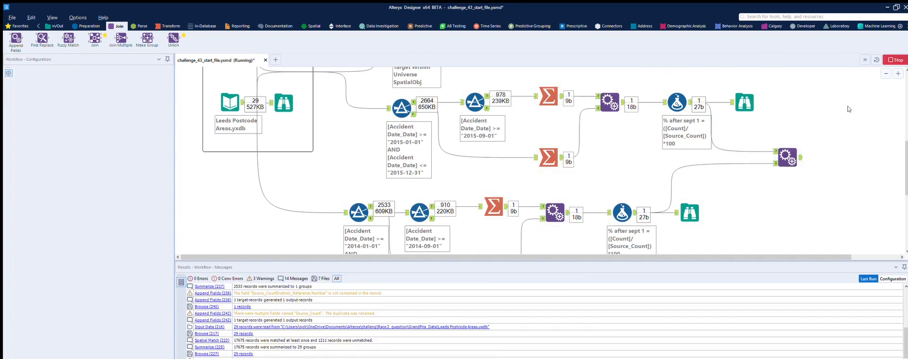
pyautogui.click(787, 158)
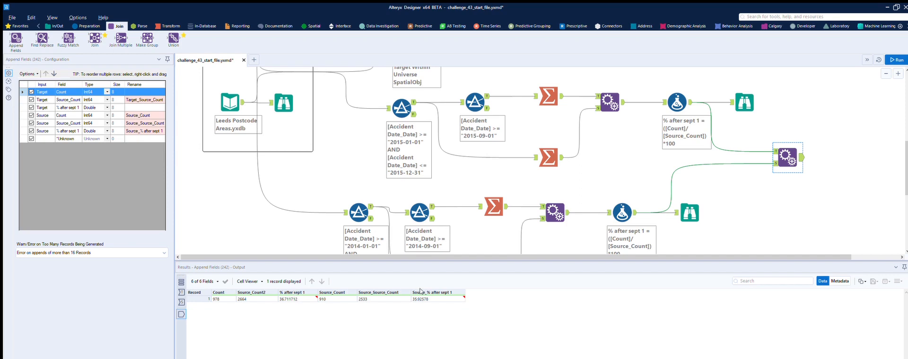
# Add a Formula tool after the new Append Fields tool and name its new output column "% dif"
pyautogui.click(87, 26)
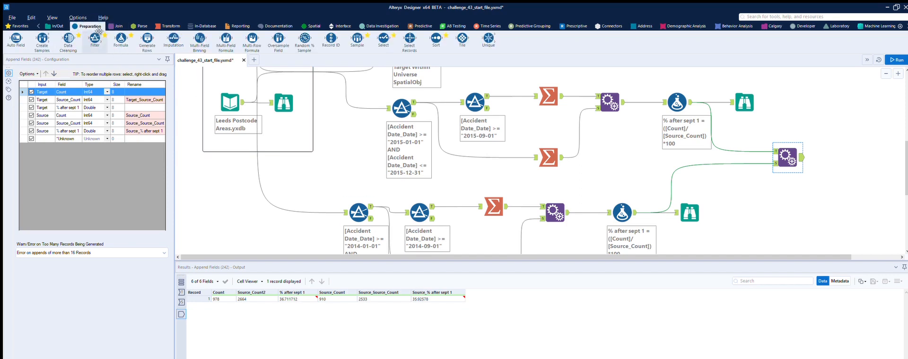
pyautogui.moveTo(121, 39); pyautogui.dragTo(843, 152)
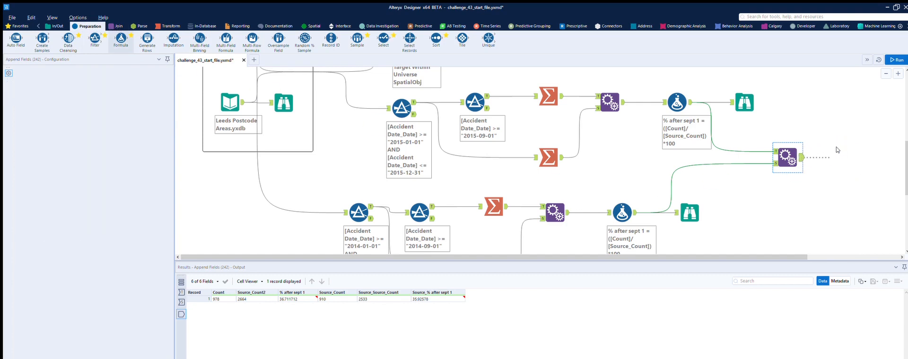
pyautogui.click(70, 76)
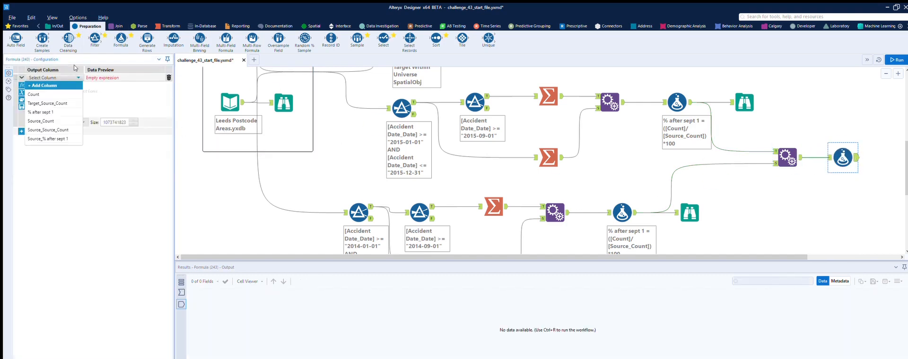
pyautogui.click(52, 76)
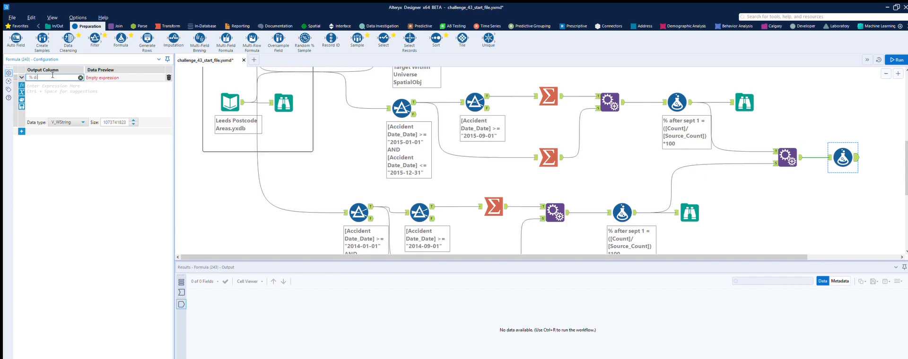
pyautogui.write('% dif')
# Enter the "% dif" expression as [% after sept 1]-[Source_% after sept 1]
pyautogui.press('Tab')
pyautogui.write('[')
pyautogui.press('Down')
pyautogui.press('Down')
pyautogui.press('Down')
pyautogui.press('Down')
pyautogui.press('Down')
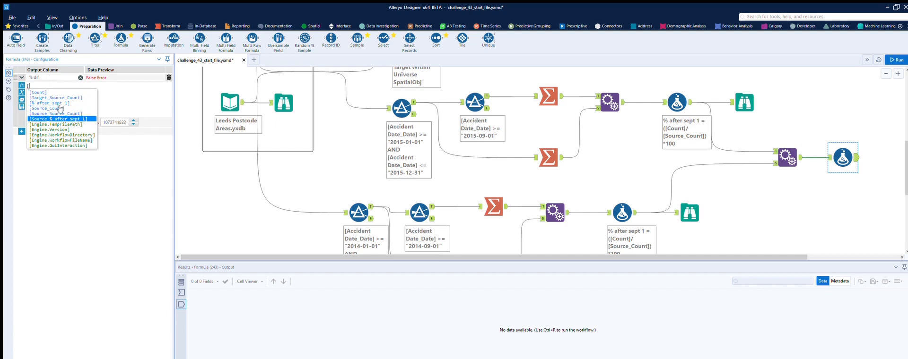
pyautogui.click(57, 102)
pyautogui.write('-')
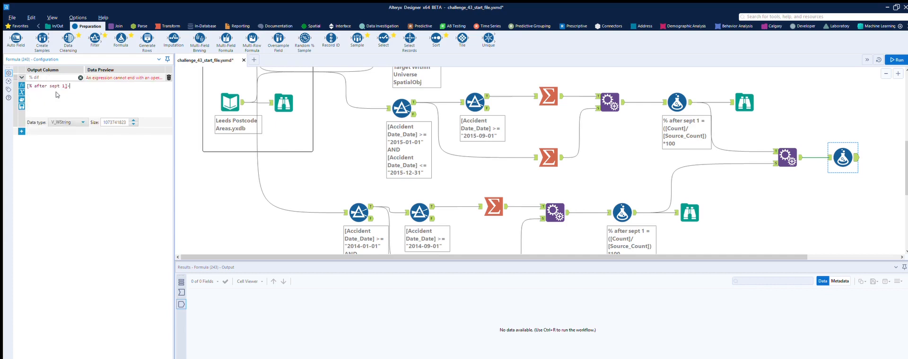
pyautogui.write('[')
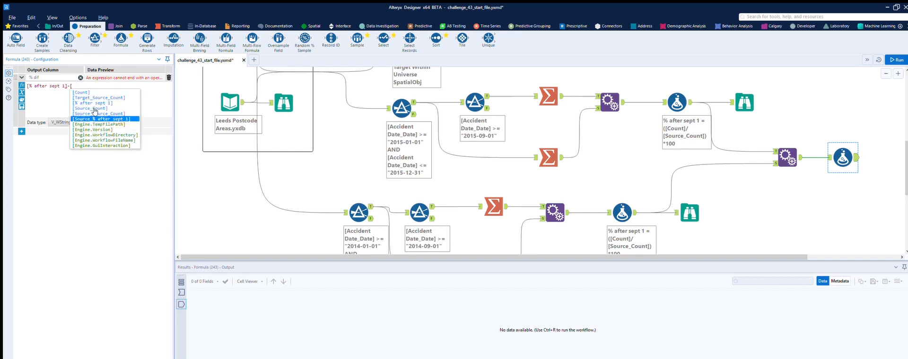
pyautogui.click(93, 113)
# Set the "% dif" column's data type to Double and run the workflow
pyautogui.click(76, 122)
pyautogui.scroll(-2, 71, 161)
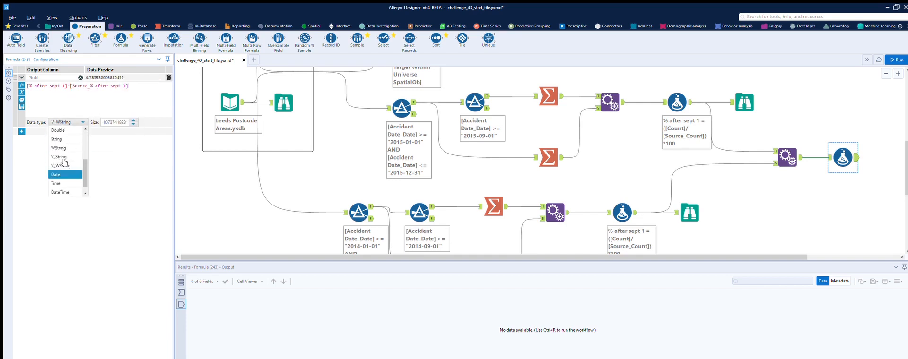
pyautogui.click(59, 130)
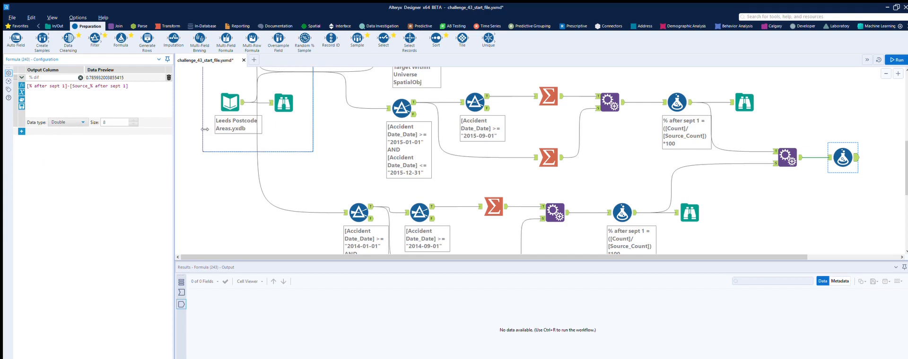
pyautogui.click(898, 59)
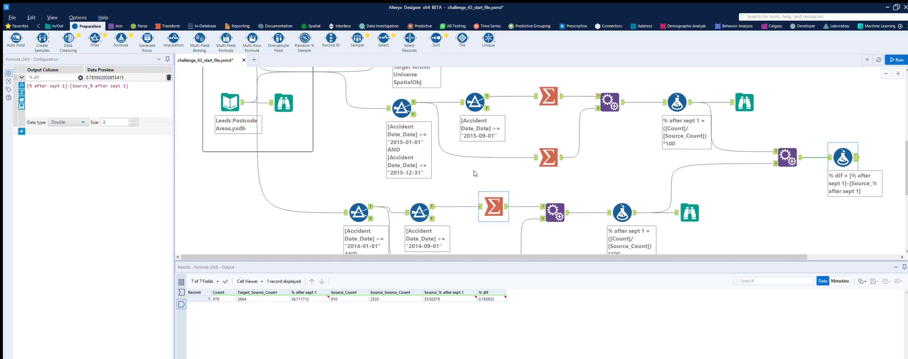
# Reread the challenge questions and check the percentage-difference branch against what they ask
pyautogui.scroll(6, 485, 203)
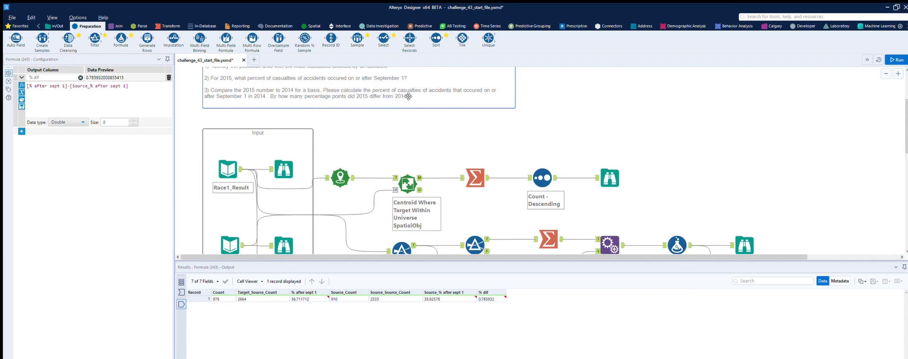
pyautogui.scroll(-10, 405, 94)
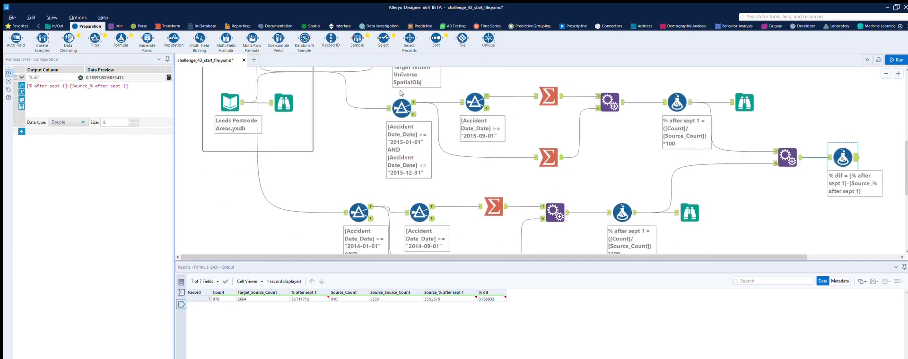
pyautogui.scroll(10, 406, 118)
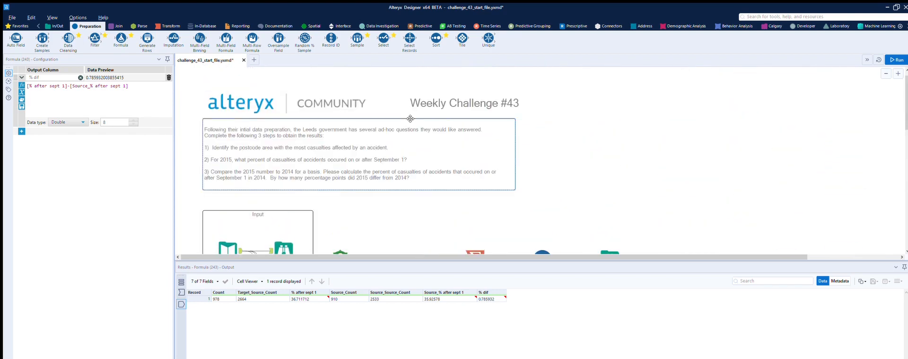
pyautogui.scroll(-8, 406, 117)
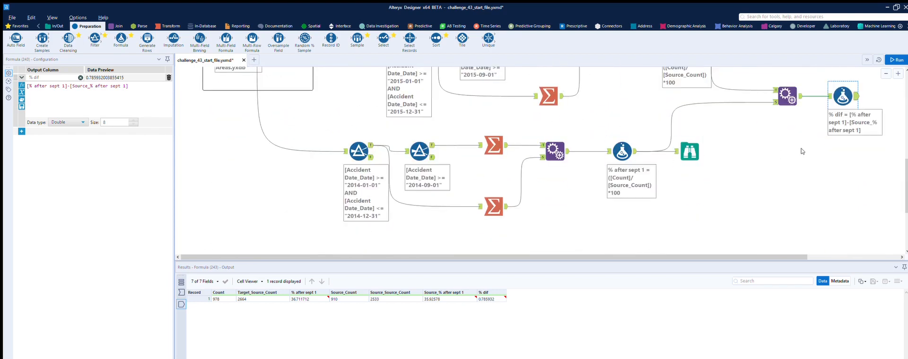
pyautogui.scroll(2, 803, 152)
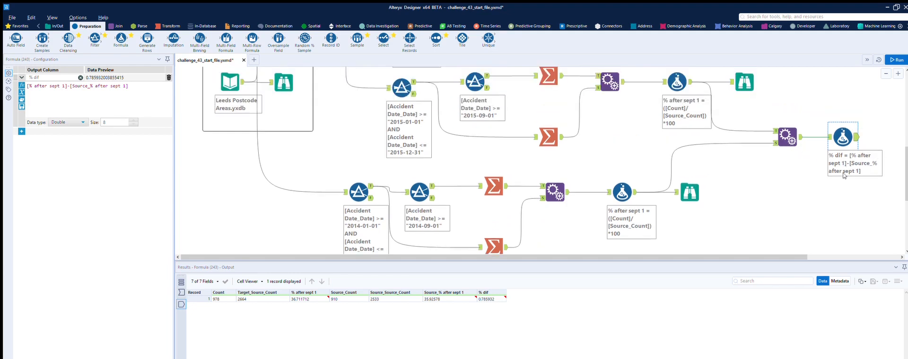
pyautogui.scroll(-1, 849, 181)
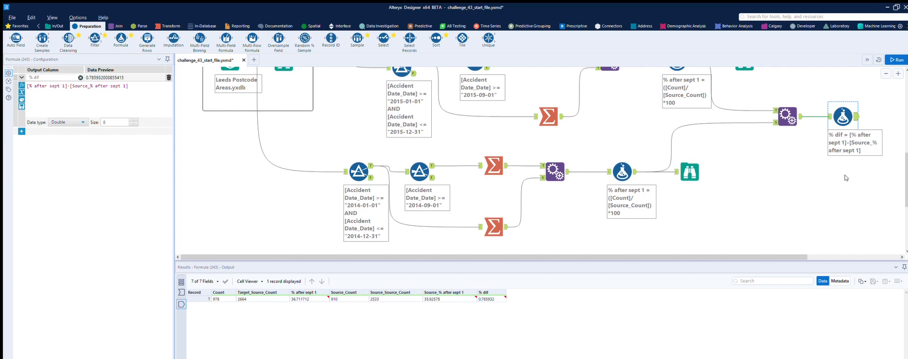
pyautogui.scroll(1, 846, 178)
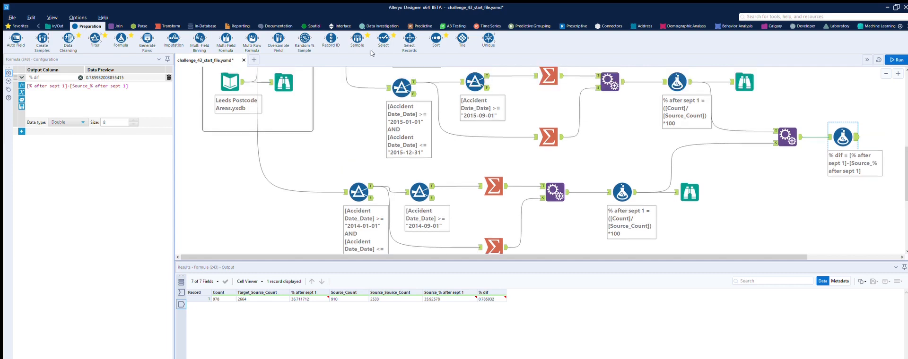
# Add a second Formula tool fed by the last Append Fields output, with a new output column named "% change"
pyautogui.moveTo(122, 41); pyautogui.dragTo(851, 191)
pyautogui.moveTo(800, 137); pyautogui.dragTo(842, 198)
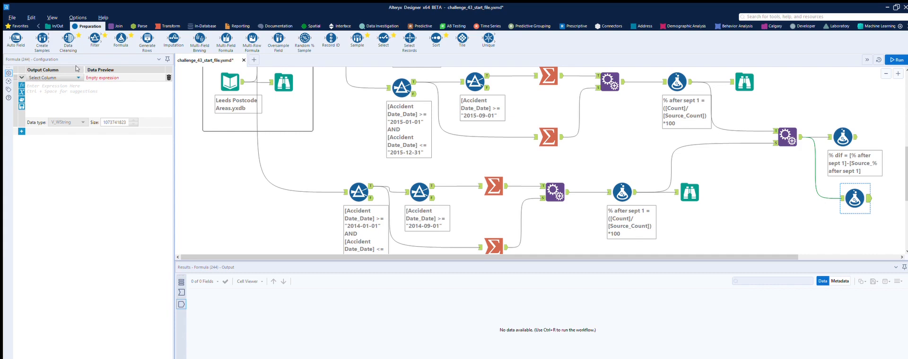
pyautogui.click(64, 75)
pyautogui.write('% cha')
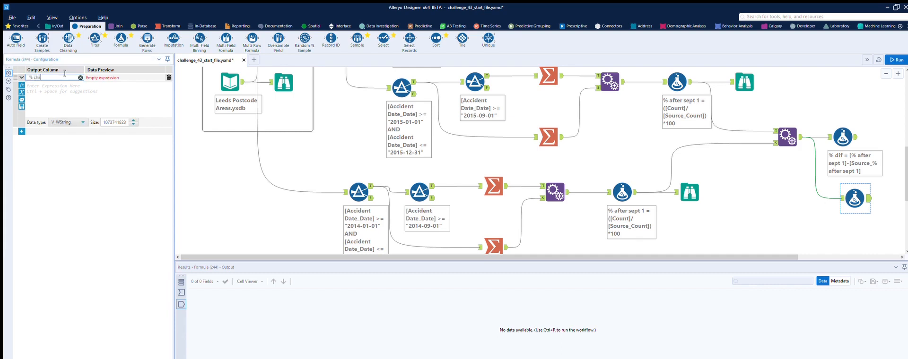
# Enter the "% change" expression as ([Source_% after sept 1]/[% after sept 1])*100
pyautogui.press('Tab')
pyautogui.write('[')
pyautogui.press('Down')
pyautogui.press('Down')
pyautogui.press('Down')
pyautogui.press('Down')
pyautogui.press('Down')
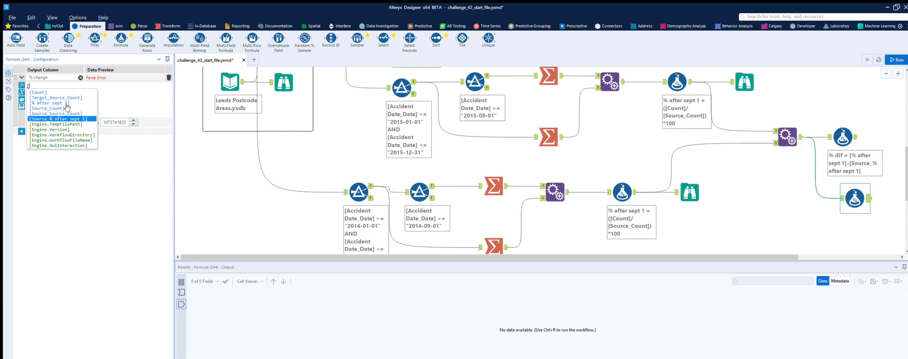
pyautogui.press('Return')
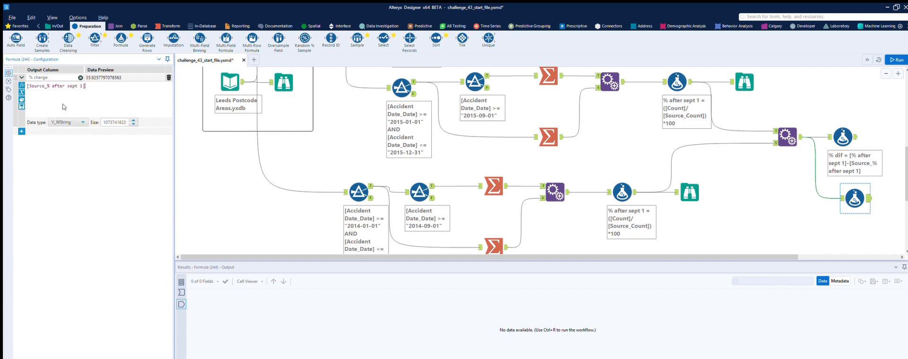
pyautogui.write('/[')
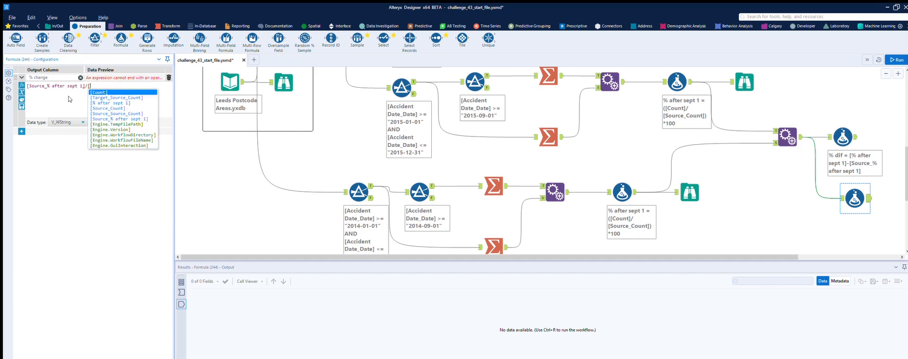
pyautogui.click(115, 94)
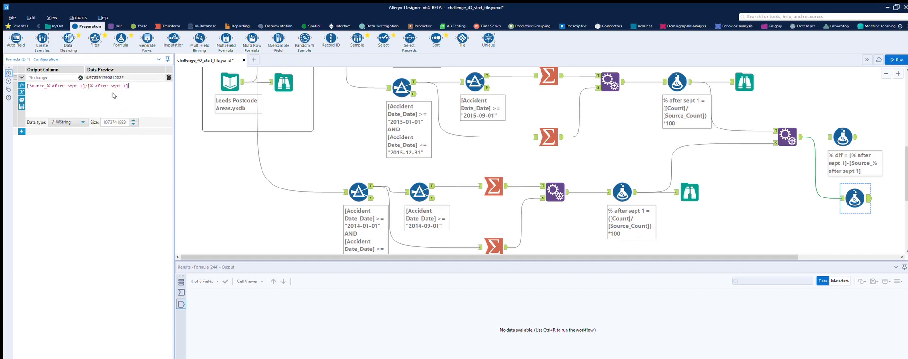
pyautogui.write(')')
pyautogui.write('*100')
pyautogui.write('(')
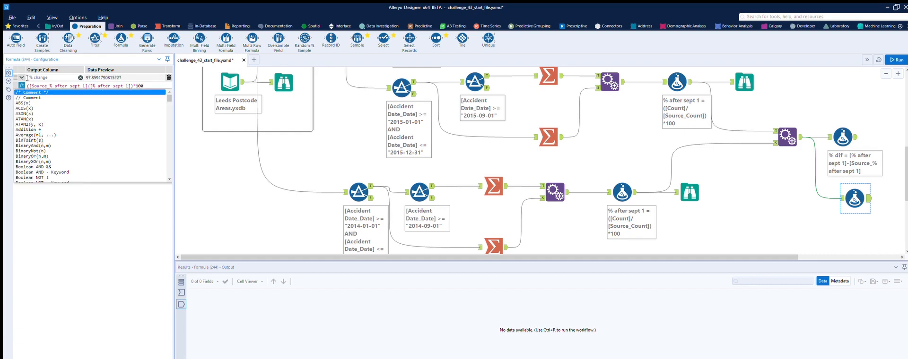
# Set the "% change" column's data type to Double and run the workflow
pyautogui.click(834, 149)
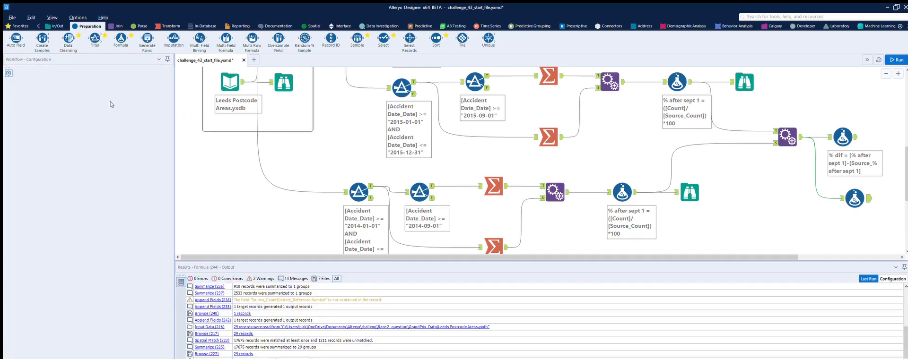
pyautogui.click(855, 199)
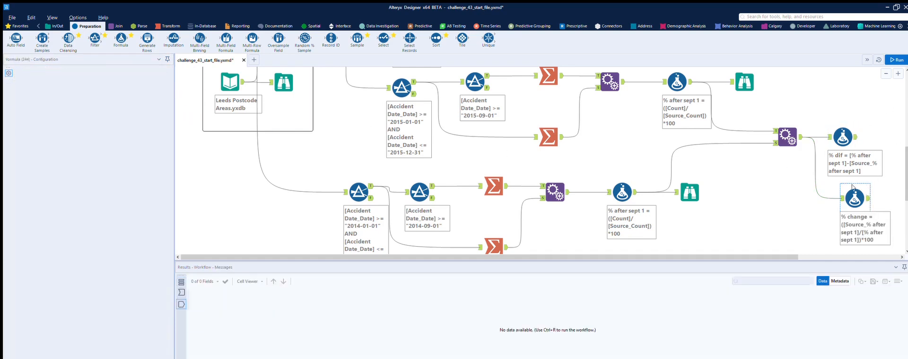
pyautogui.click(68, 122)
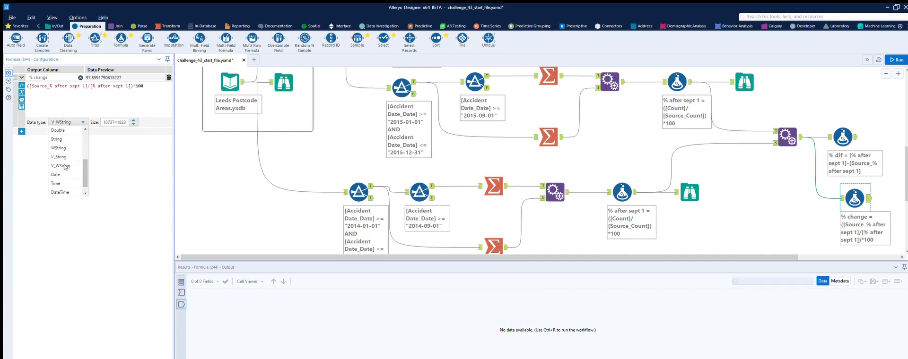
pyautogui.click(58, 130)
pyautogui.click(896, 60)
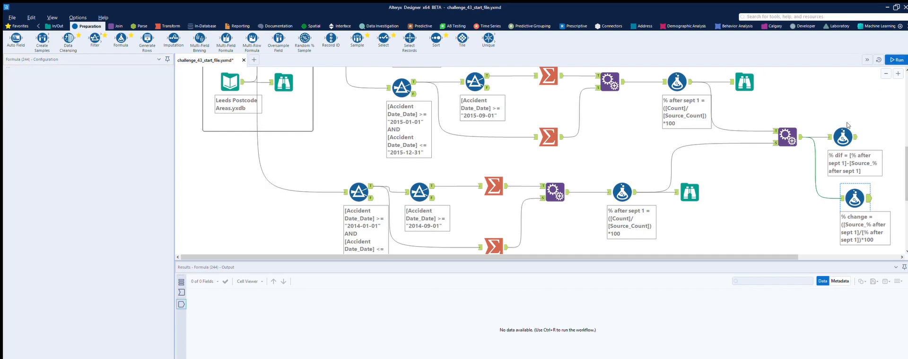
# Compare the outputs of the "% change" and "% dif" formulas and check them against the challenge's third question
pyautogui.click(865, 188)
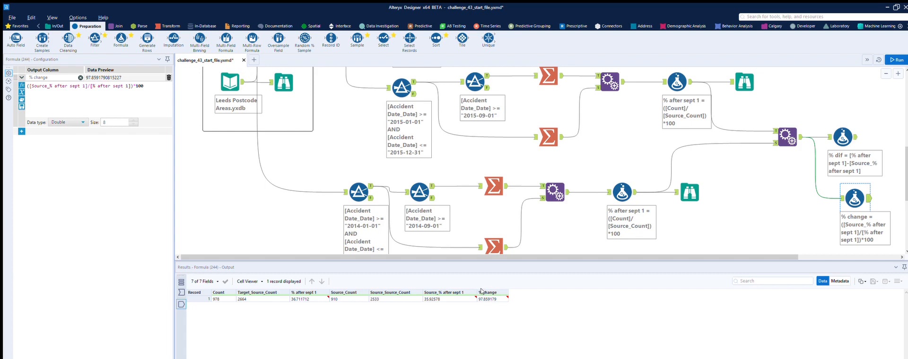
pyautogui.click(856, 124)
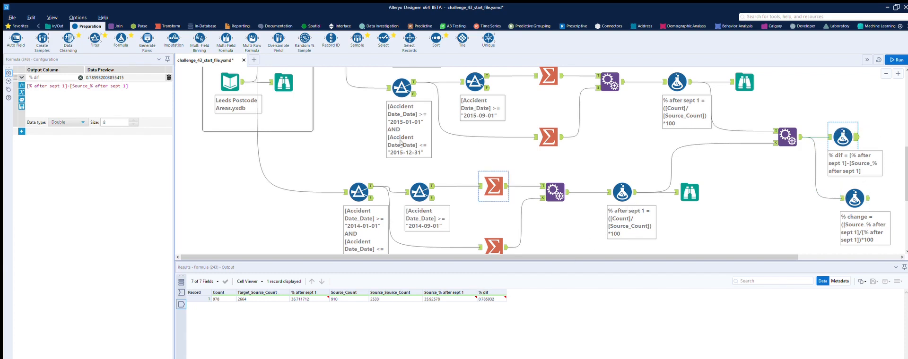
pyautogui.scroll(5, 401, 142)
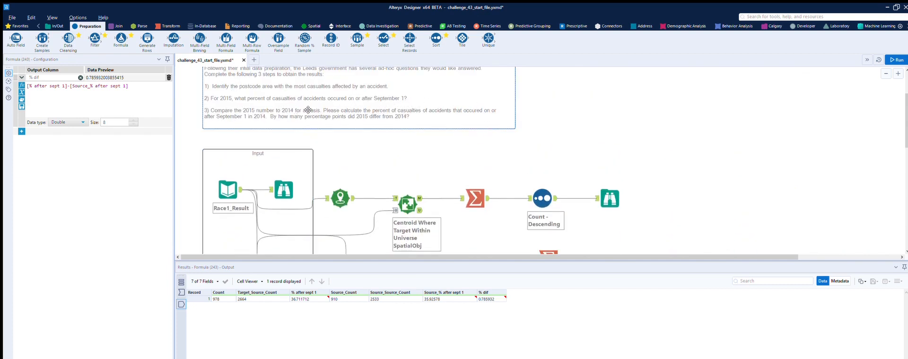
pyautogui.scroll(-3, 714, 116)
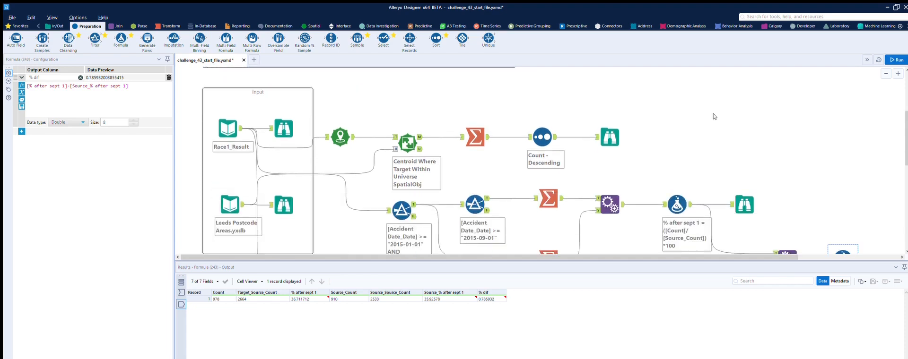
pyautogui.scroll(-7, 714, 117)
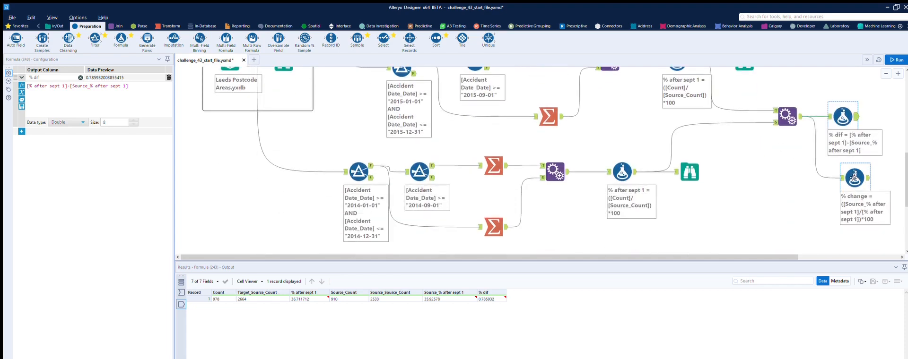